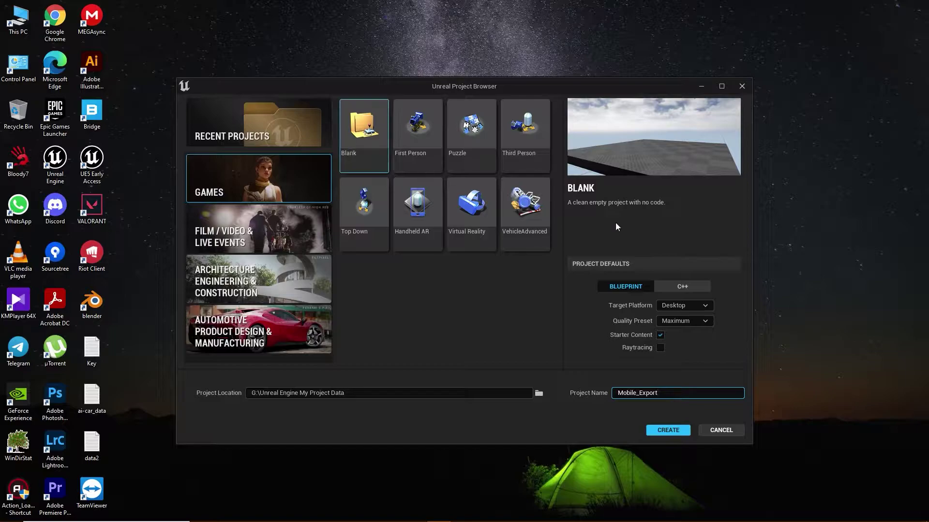
Step: Create the blank Mobile_Export project with Mobile as target platform, Maximum quality preset and no starter content
left_click(669, 305)
left_click(664, 326)
left_click(683, 321)
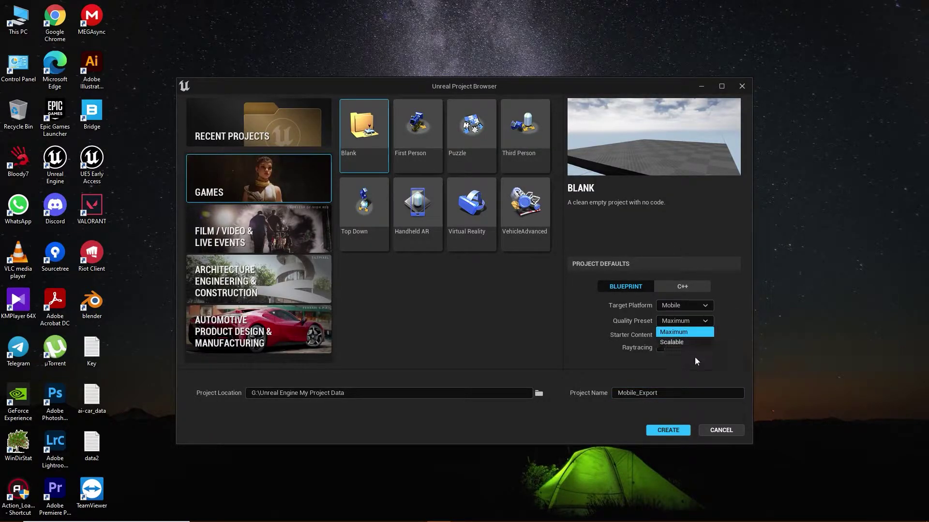
left_click(660, 335)
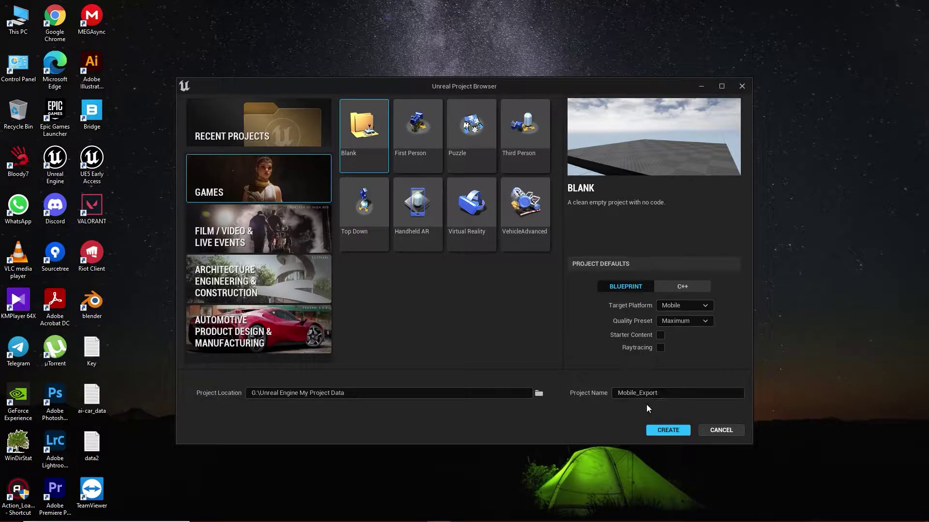
left_click(664, 431)
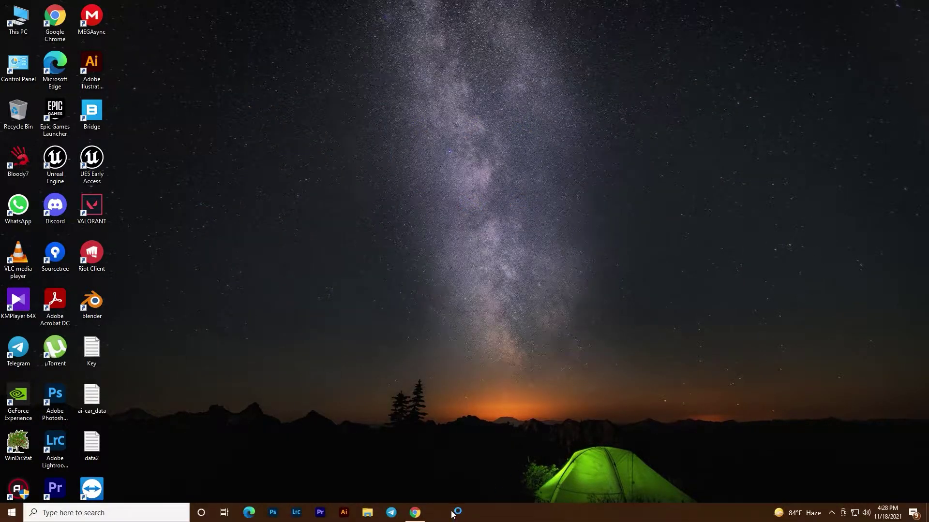
Step: Switch to Chrome and look through the YouTube channel's playlists and the Stroyed Developer page on Google Play
left_click(415, 515)
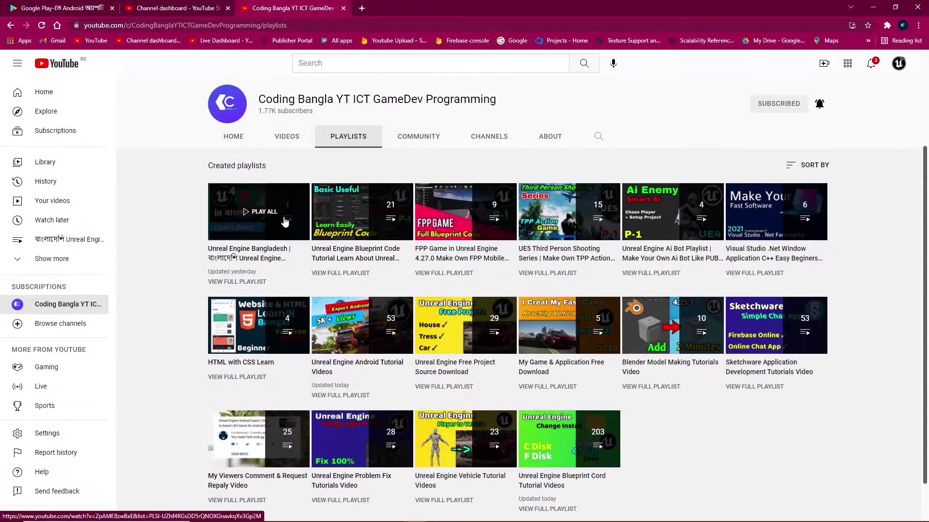
key("ctrl+1")
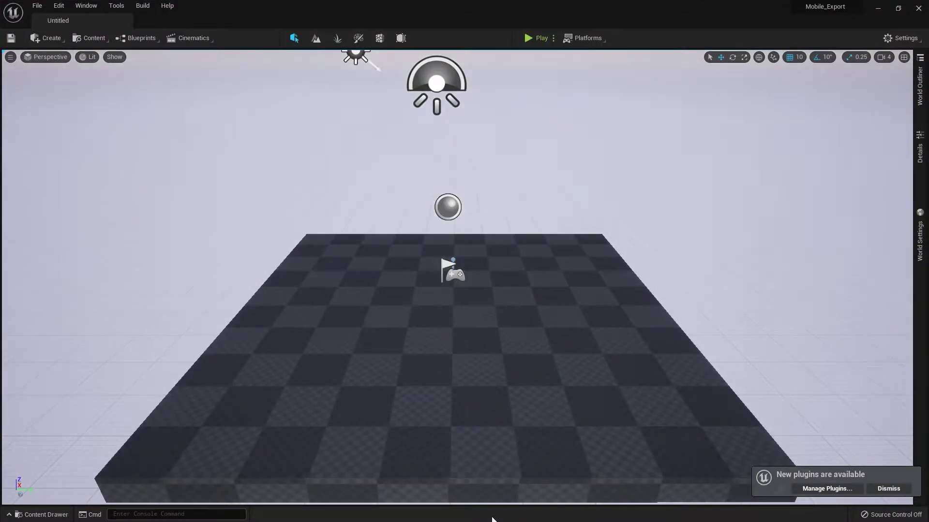
key("super")
left_click(414, 515)
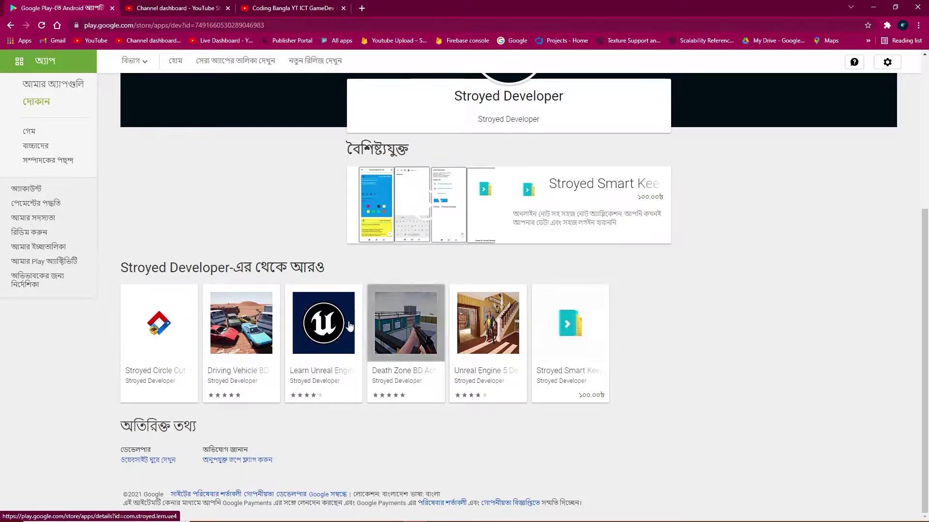
left_click(258, 323)
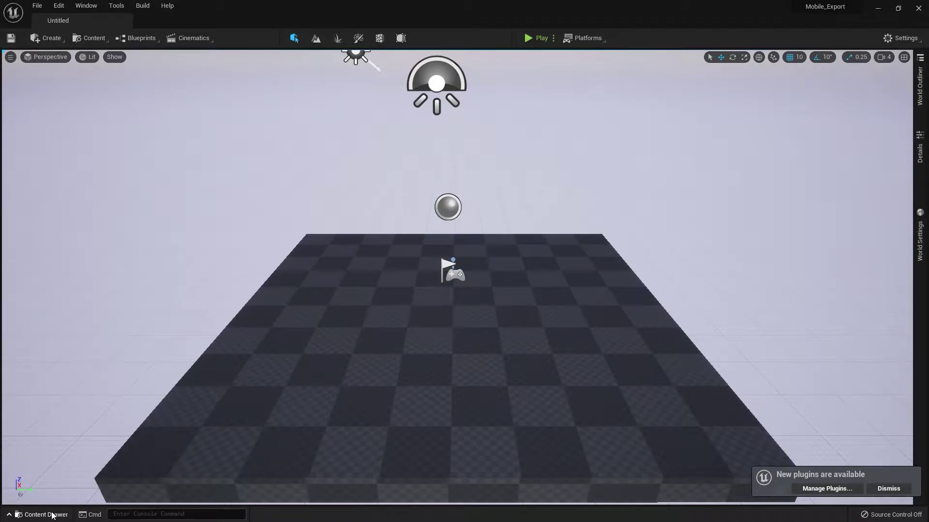
Step: Create a folder named Other in the project's Content folder
left_click(59, 515)
left_click(219, 371)
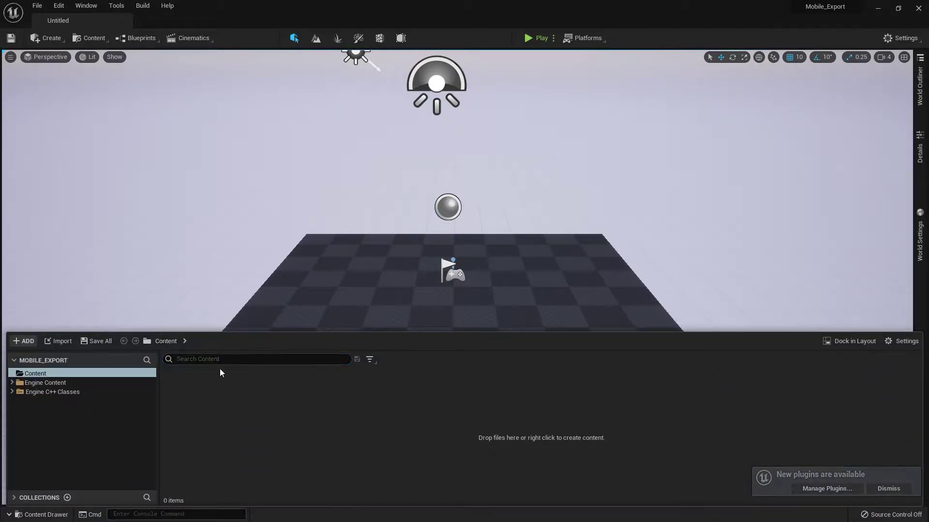
right_click(188, 389)
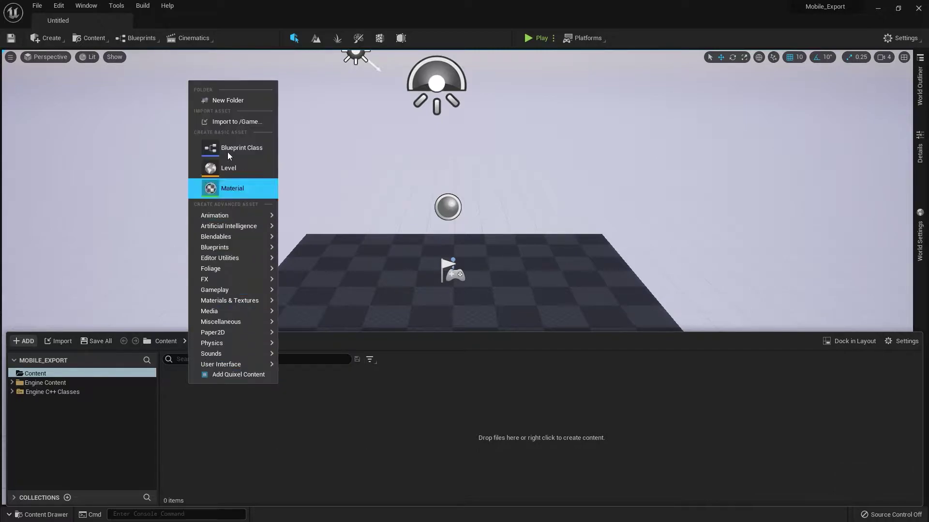
left_click(219, 99)
key("BackSpace")
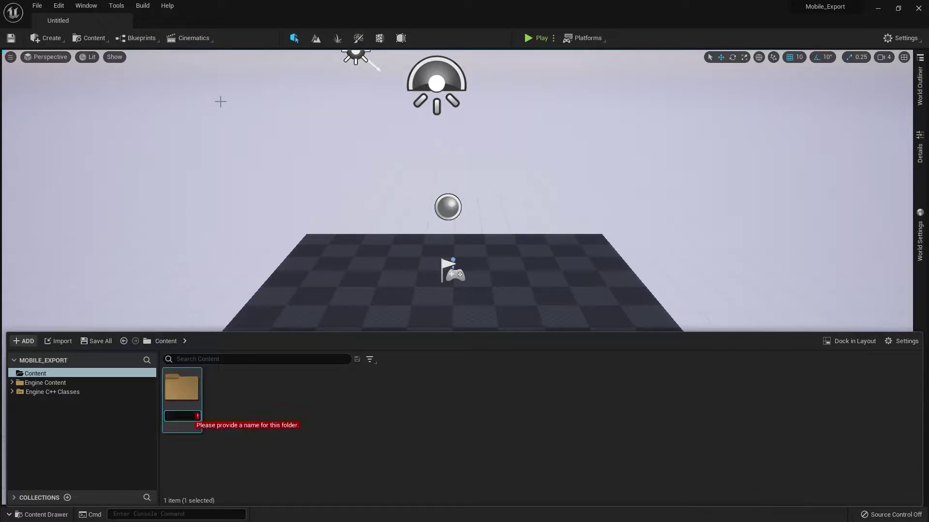
type("0ther")
key("Return")
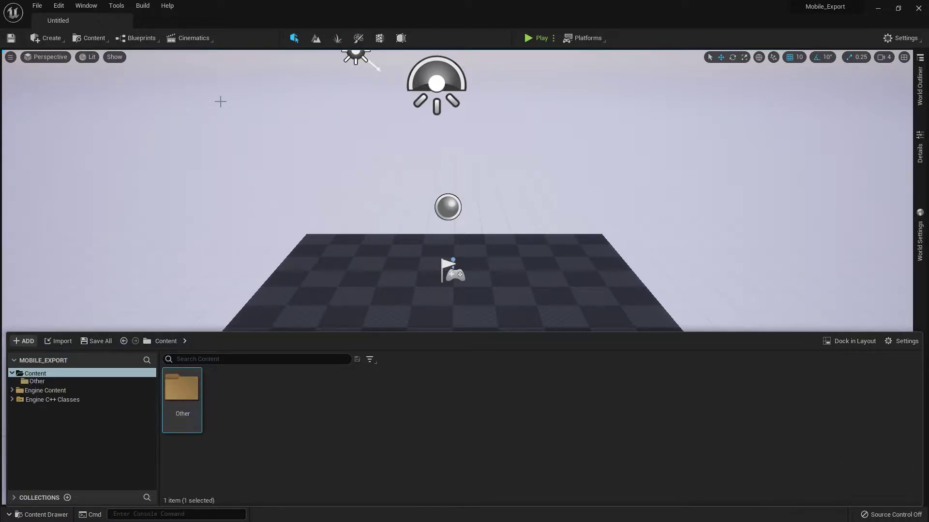
Step: Open the Other folder and create a Character blueprint class in it, keeping the default name
right_click(178, 390)
double_click(179, 392)
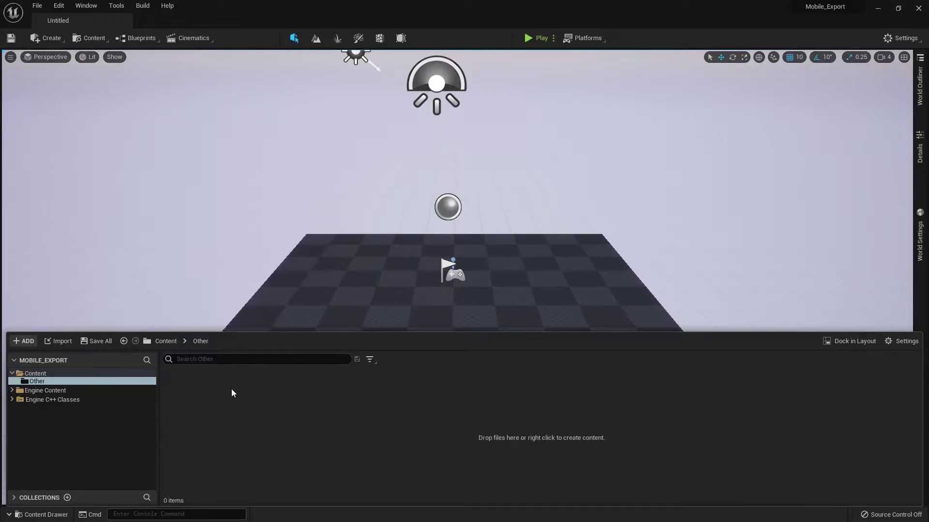
right_click(232, 389)
left_click(288, 154)
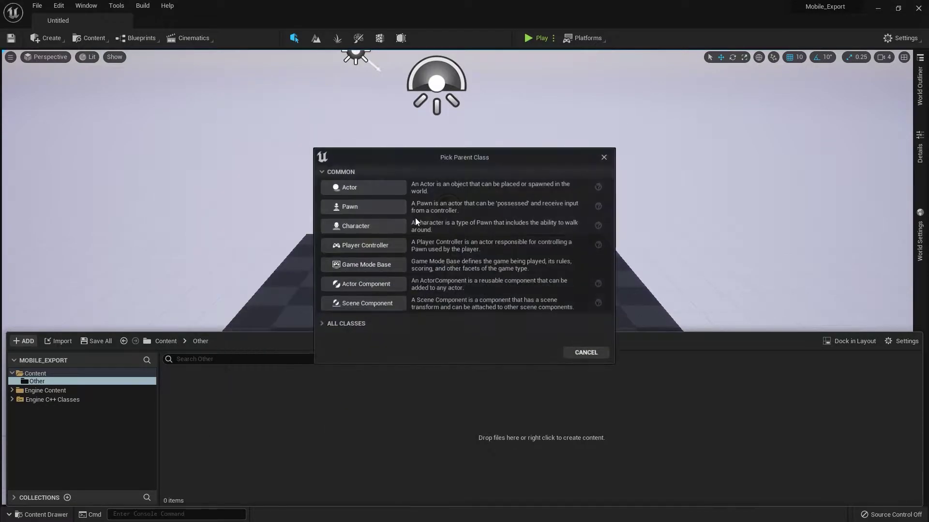
left_click(364, 226)
Step: Create a Game Mode Base blueprint class in the Other folder, keeping the default name
right_click(254, 408)
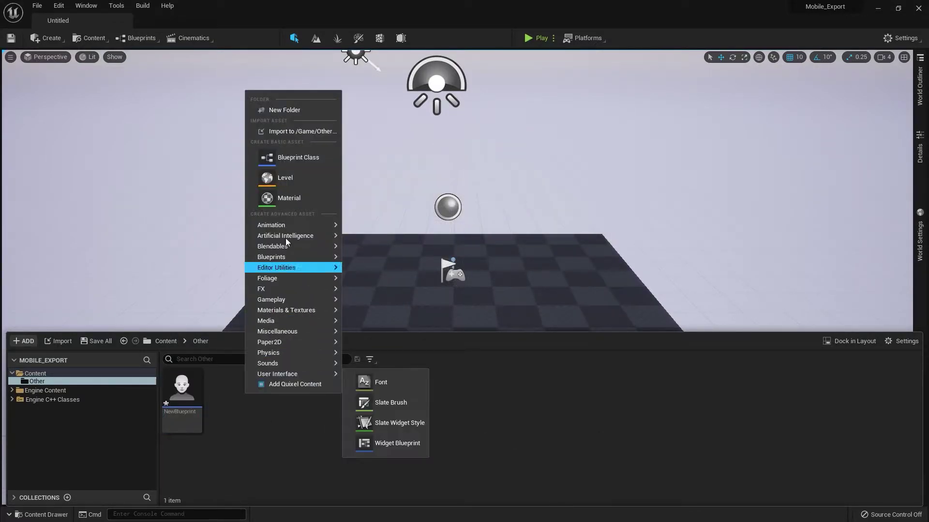
left_click(290, 155)
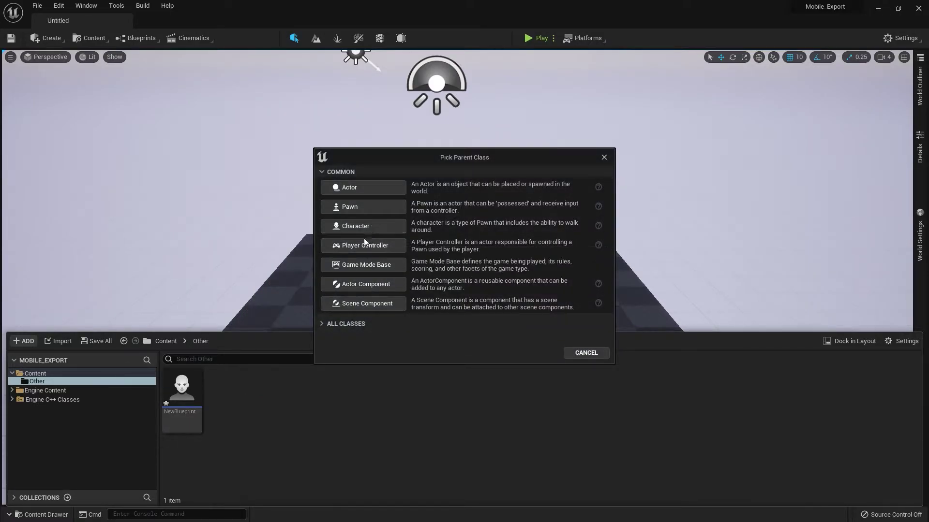
left_click(366, 264)
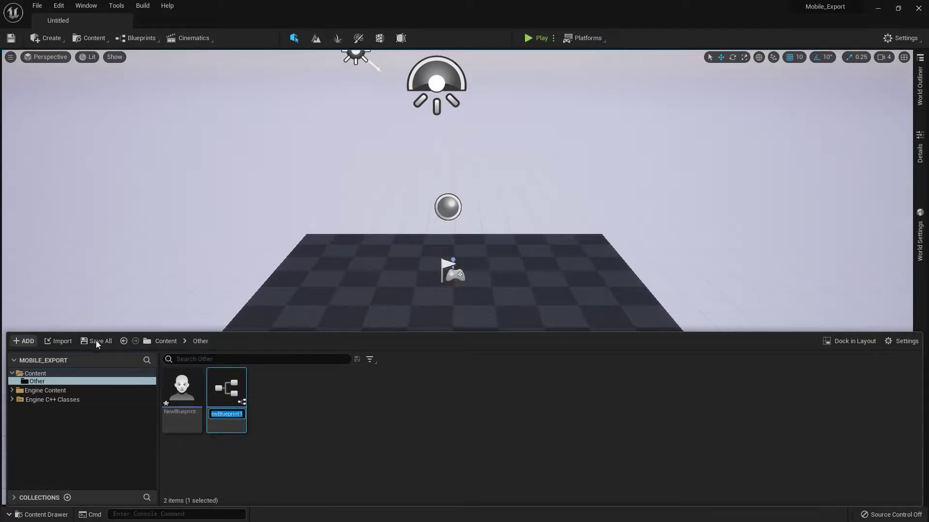
Step: Save the level as NewMap in the Other folder and save all modified assets
left_click(10, 38)
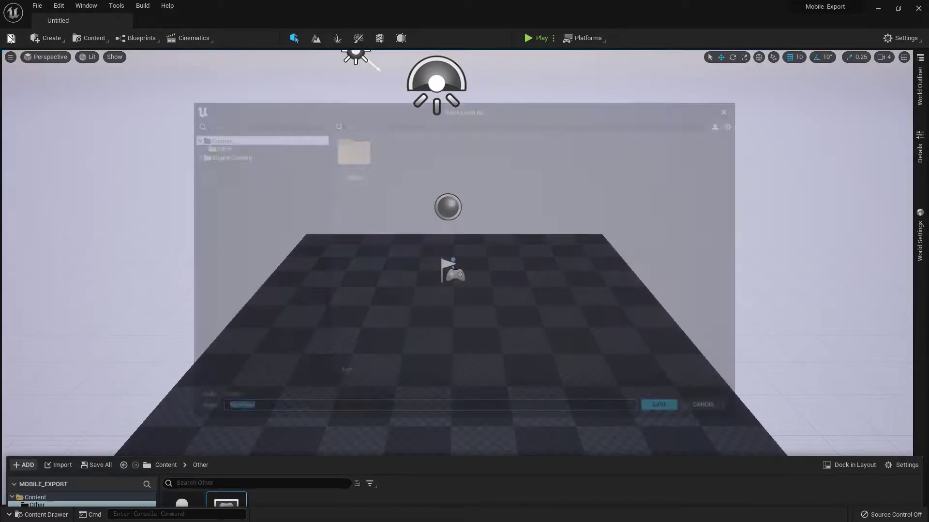
double_click(355, 158)
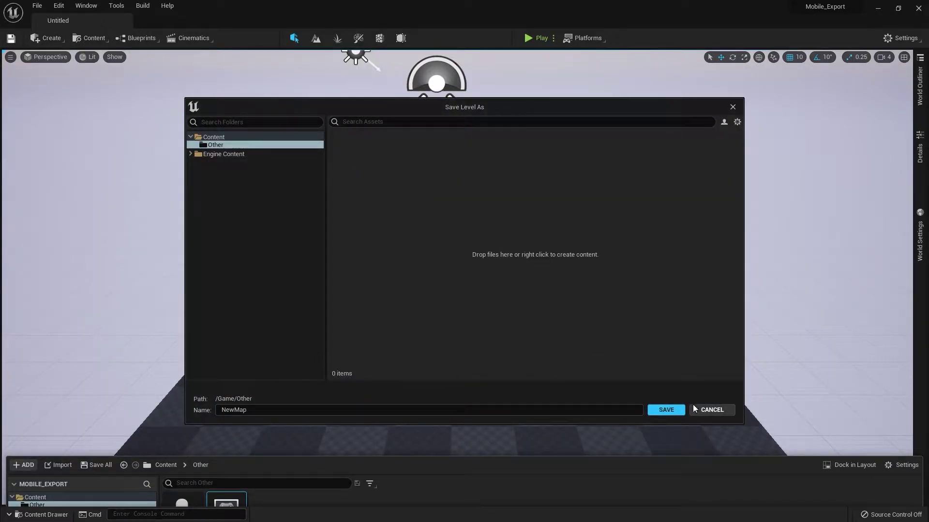
left_click(666, 409)
left_click(44, 514)
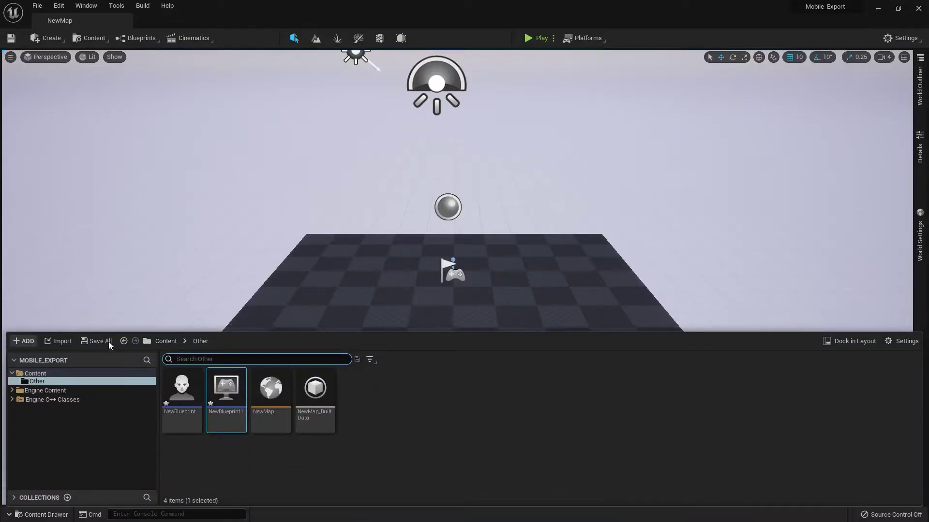
left_click(109, 344)
left_click(520, 371)
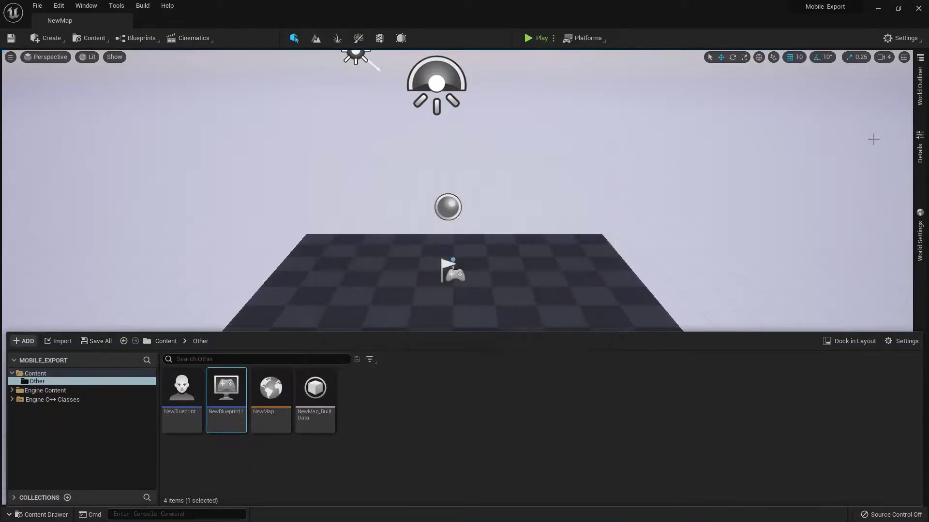
Step: In the World Settings, set the game mode override to NewBlueprint1 and the default pawn class to NewBlueprint
left_click(902, 38)
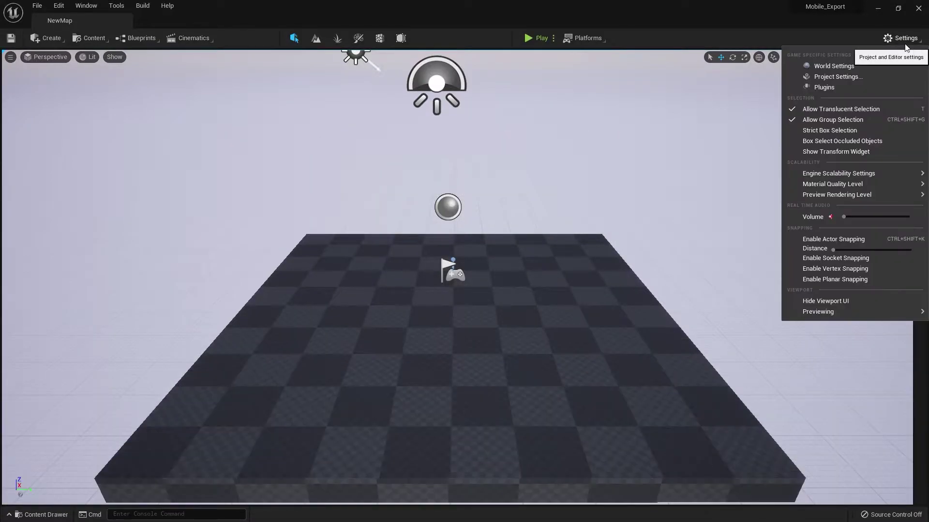
left_click(841, 67)
left_click(843, 135)
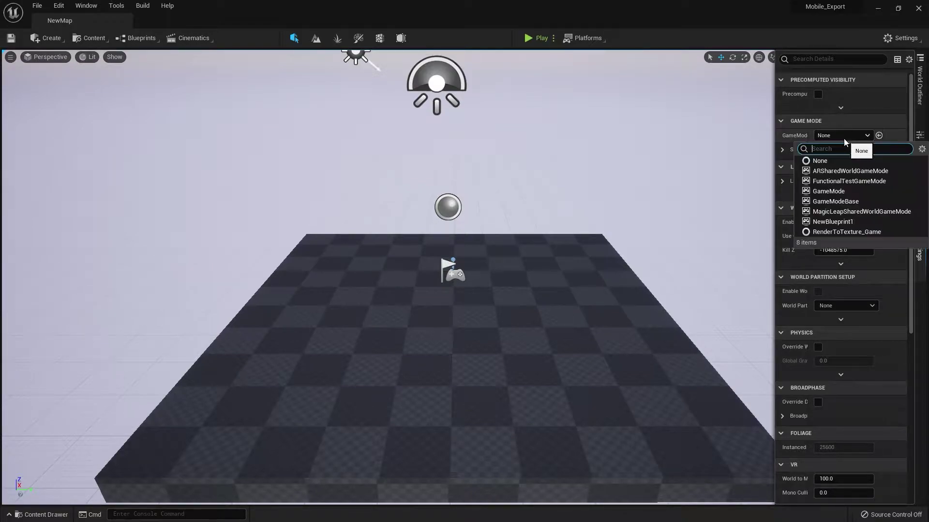
left_click(847, 221)
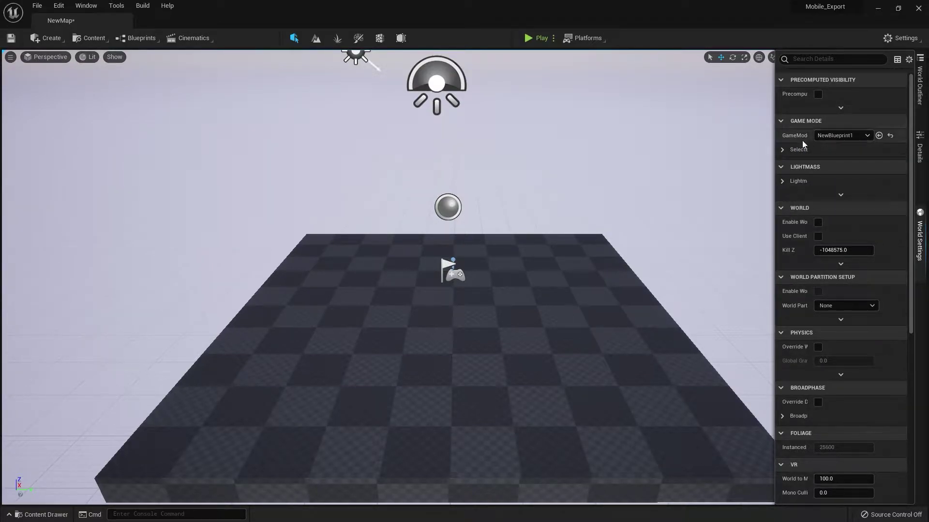
left_click(782, 150)
left_click(837, 163)
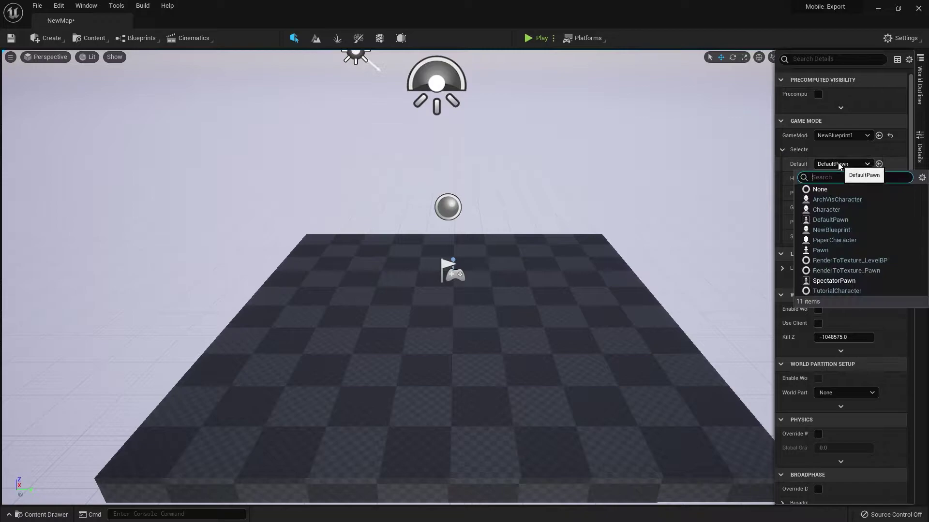
left_click(861, 230)
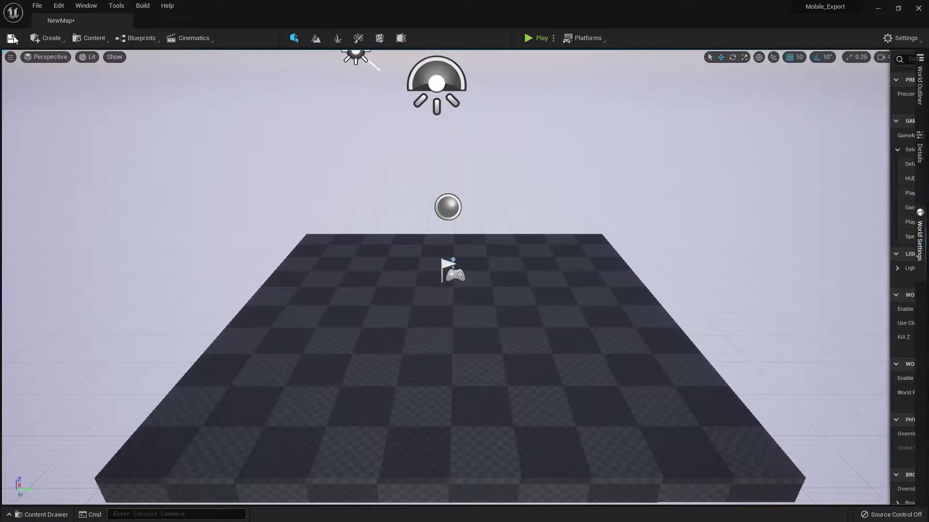
Step: Save the level, play it briefly in the viewport and stop the play session
left_click(12, 39)
left_click(534, 37)
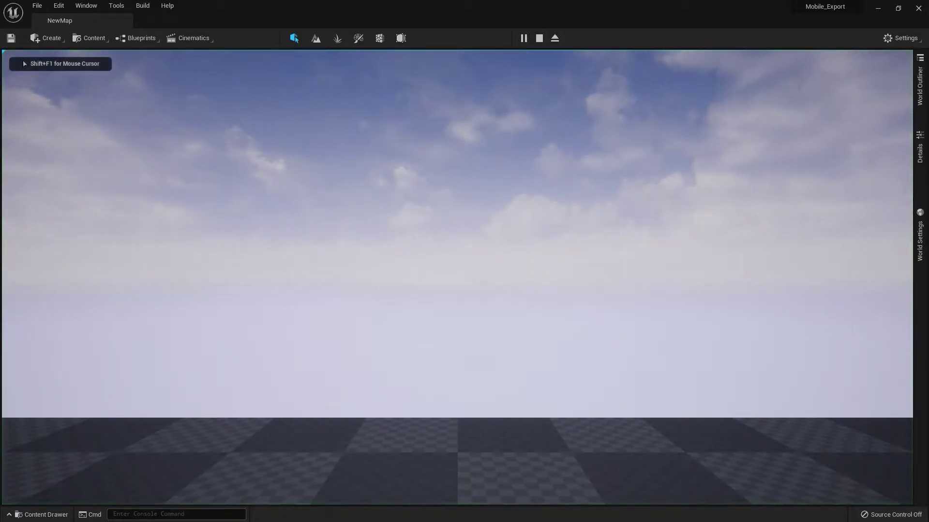
key("Escape")
Step: Move the Player Start backwards along the X axis, away from the centre of the floor
right_click_drag(408, 300, 409, 339)
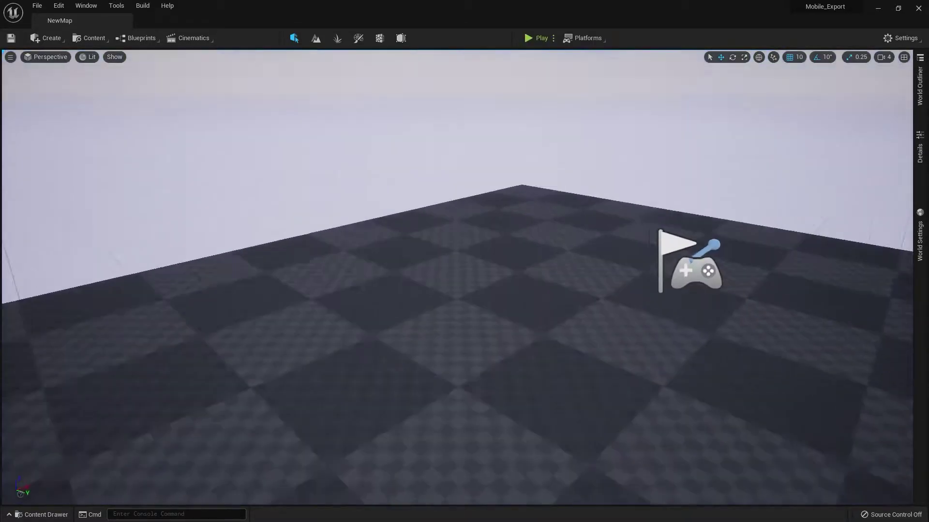
scroll(616, 265, "down", 5)
left_click(616, 265)
key("f")
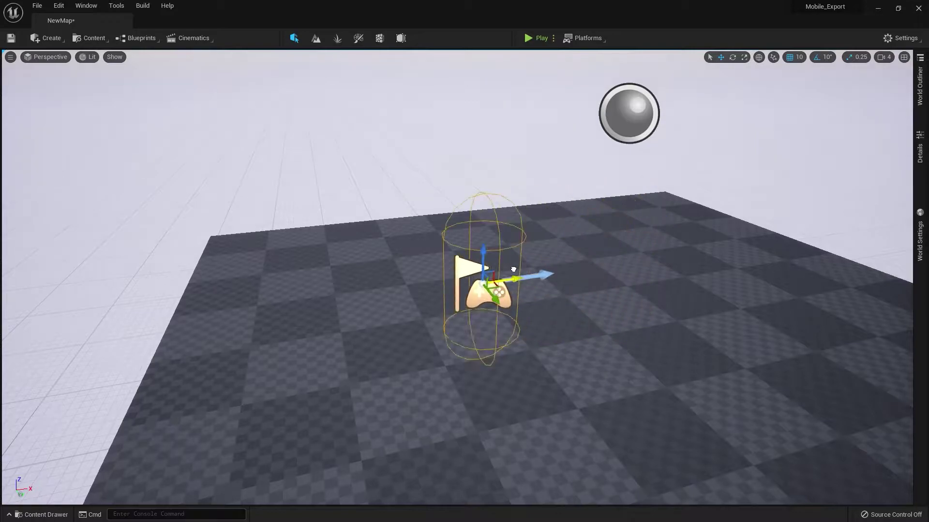
left_click_drag(514, 269, 273, 269)
right_click_drag(273, 269, 385, 183)
left_click(385, 183)
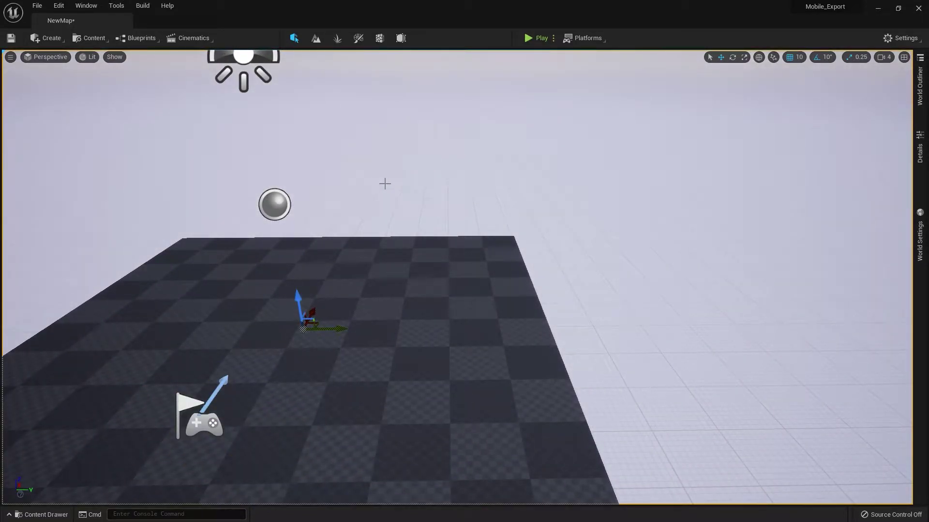
Step: Save all modified assets and select the NewMap level in the Other folder
left_click(53, 515)
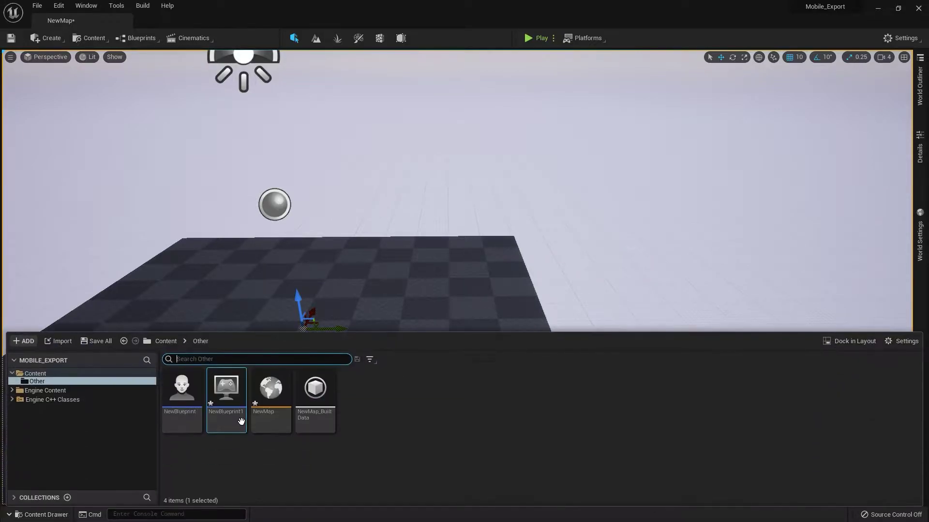
left_click(97, 341)
left_click(523, 371)
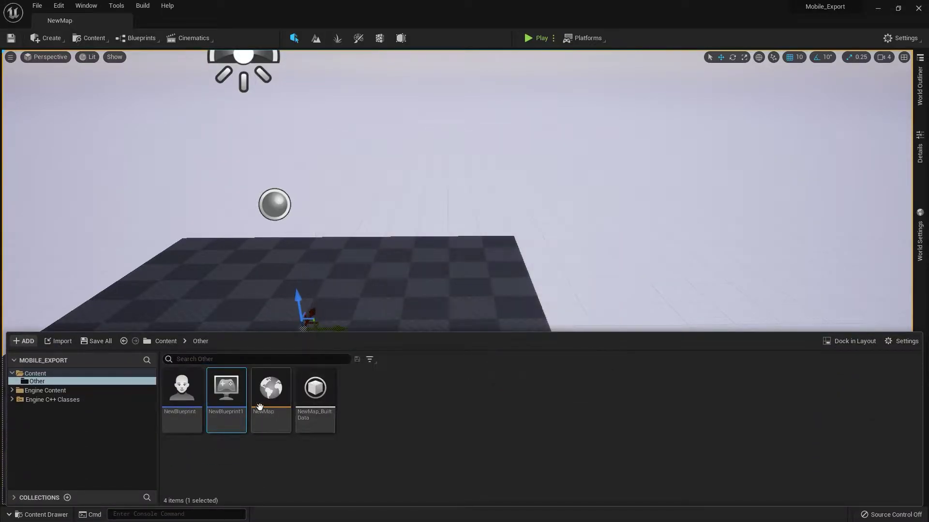
left_click(271, 391)
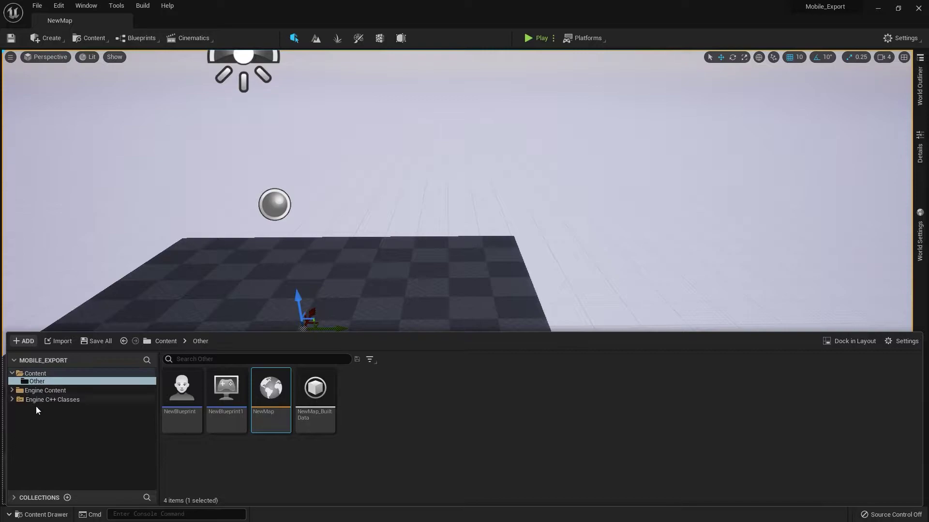
mouse_move(269, 394)
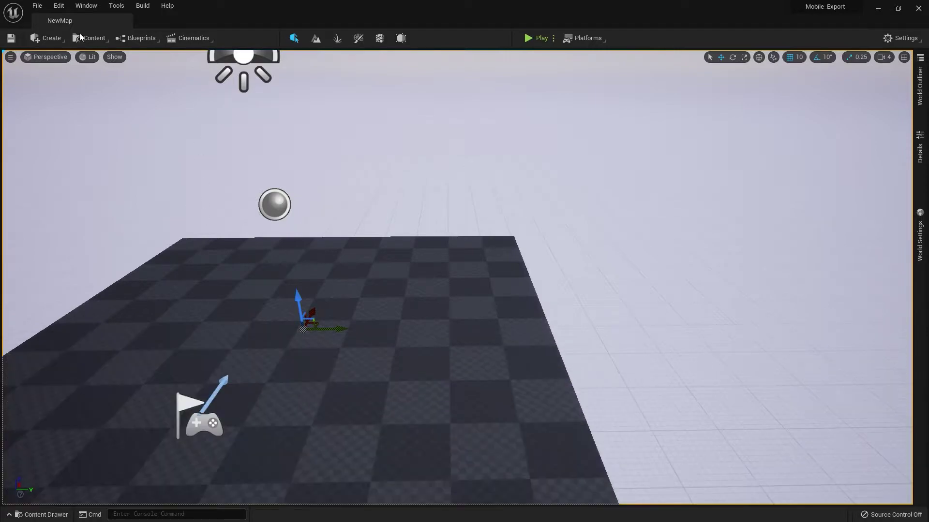
Step: Open the plugin browser and disable the Paper2D plugin in the built-in 2D category
left_click(59, 6)
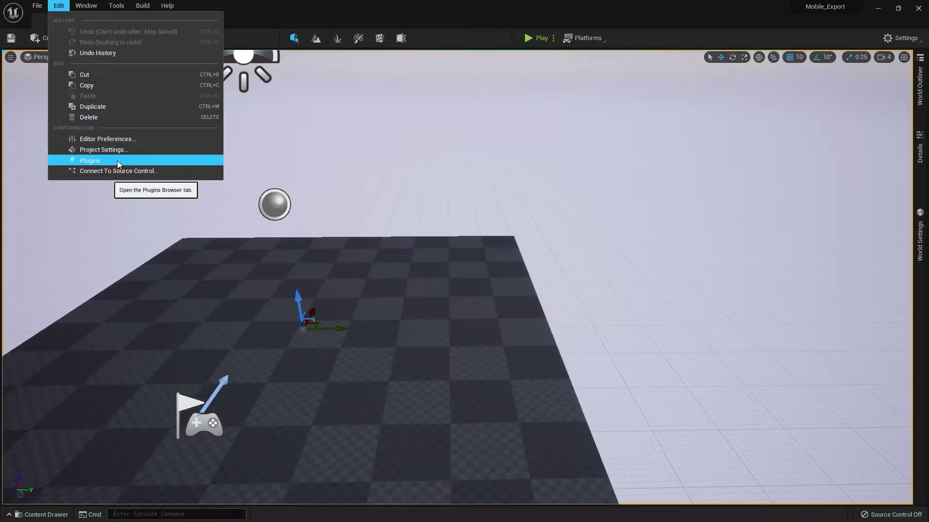
left_click(117, 161)
left_click(217, 219)
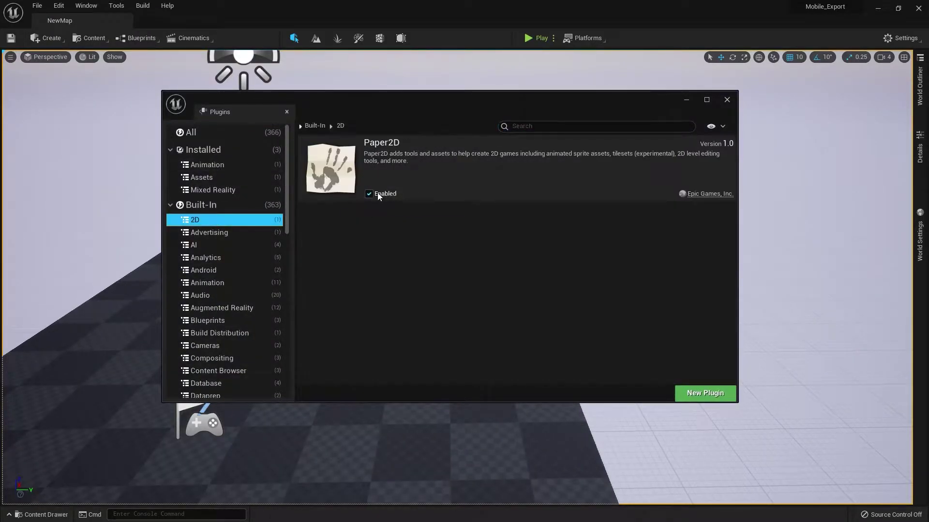
left_click(371, 194)
Step: Look through the Advertising, AI and Analytics plugin categories, search Analytics for "ios" and clear the search
left_click(208, 233)
left_click(209, 244)
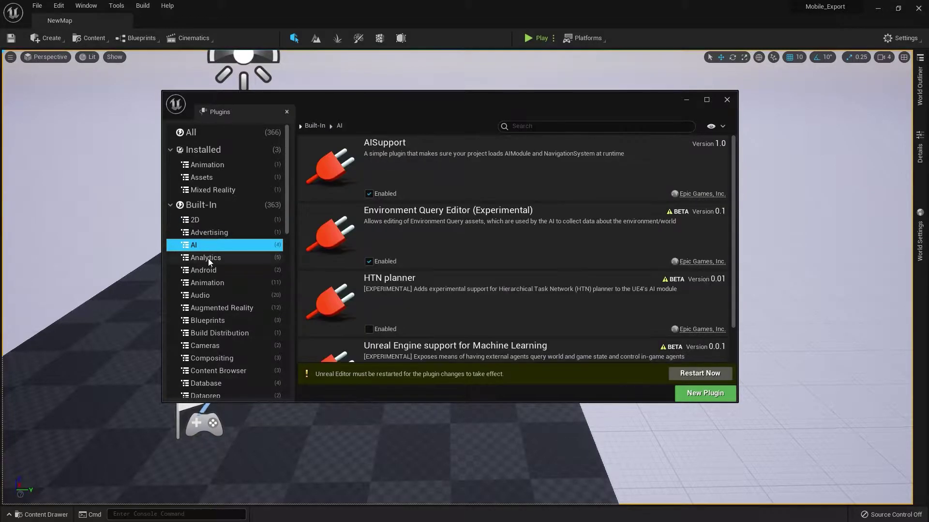
left_click(208, 257)
left_click(523, 126)
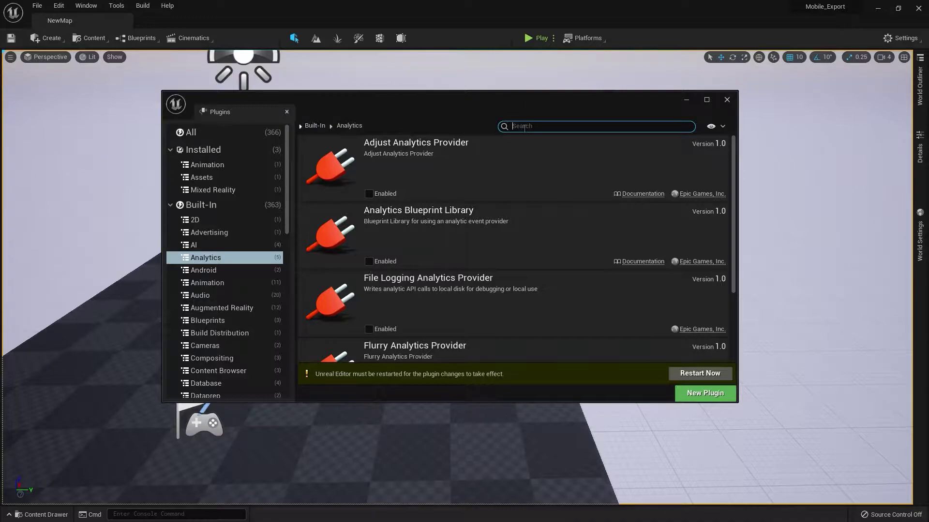
type("ios")
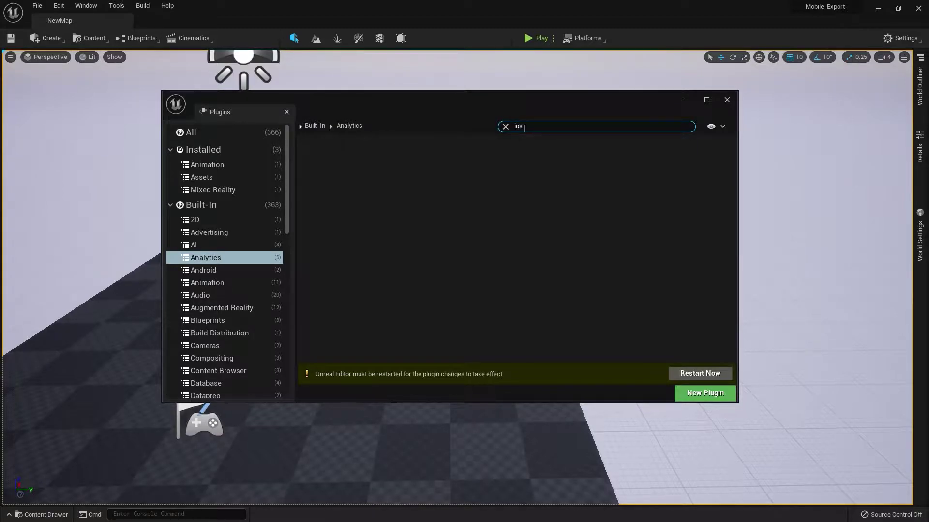
key("BackSpace")
key("BackSpace")
key("BackSpace")
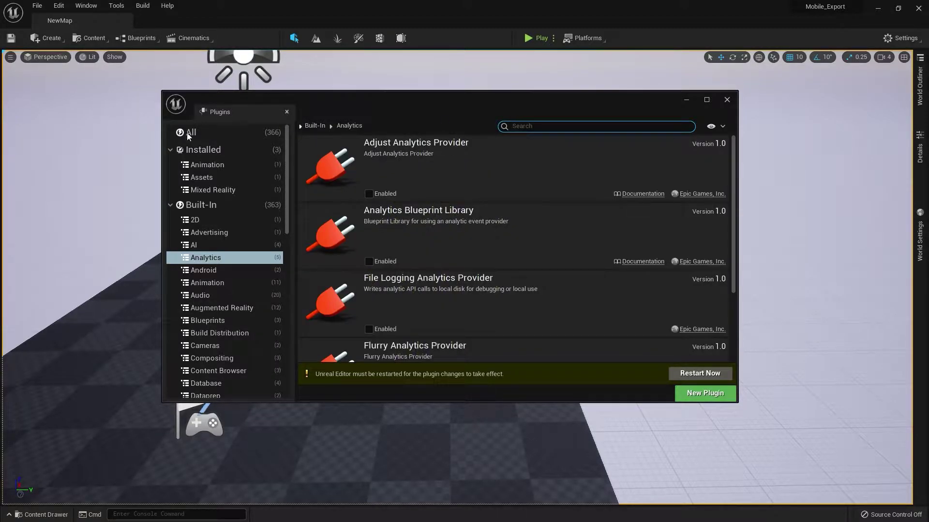
Step: Search all plugins for "ios" in the maximized plugin browser and disable the IOS Device Profile Selector
left_click(188, 133)
left_click(517, 126)
type("io")
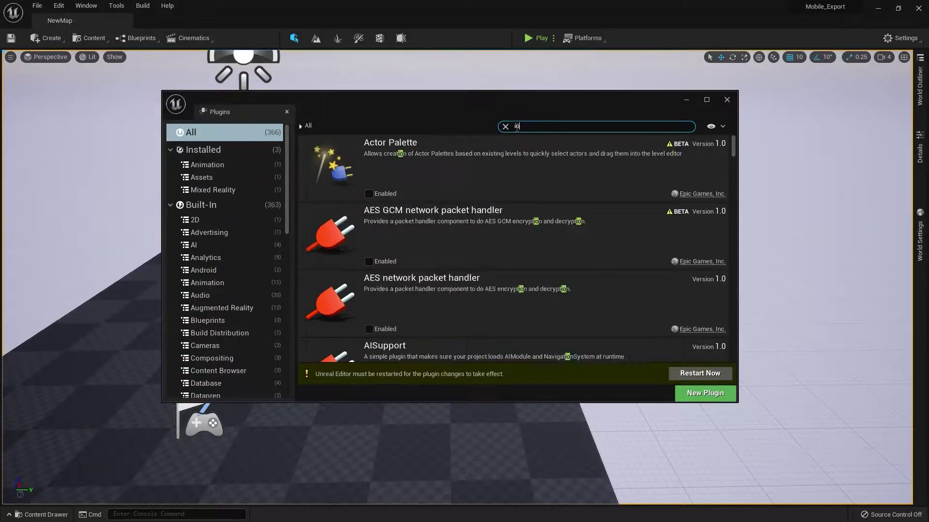
type("s")
left_click(706, 100)
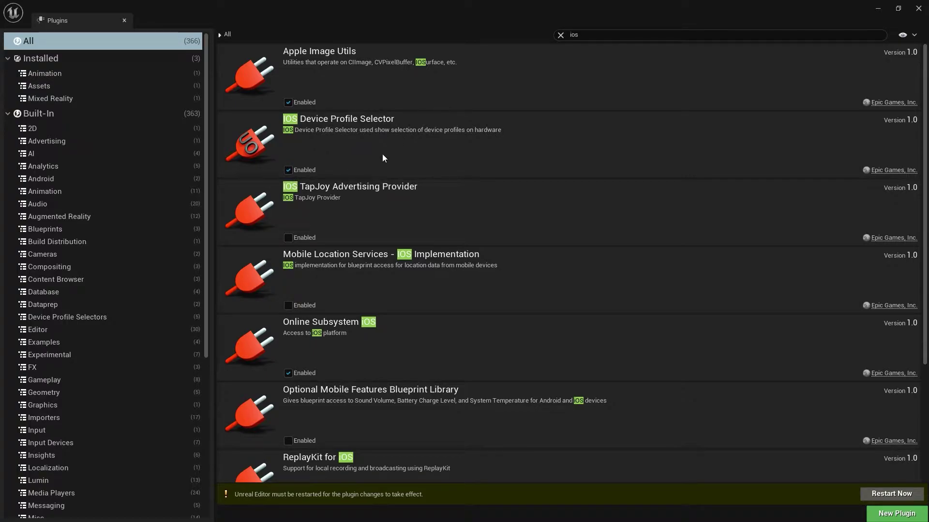
left_click(288, 170)
Step: Disable the Online Subsystem iOS and Wizard for mobile packaging scenarios plugins
scroll(380, 309, "down", 1)
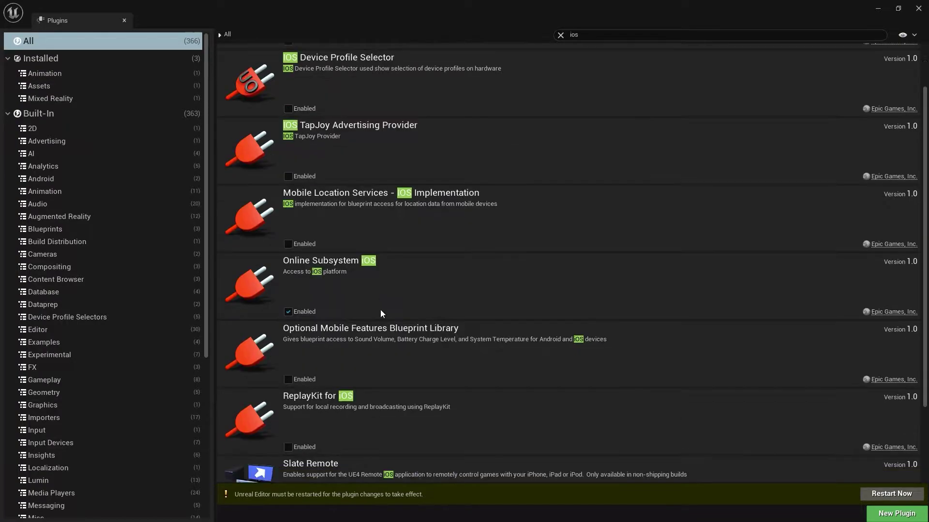
scroll(381, 314, "down", 2)
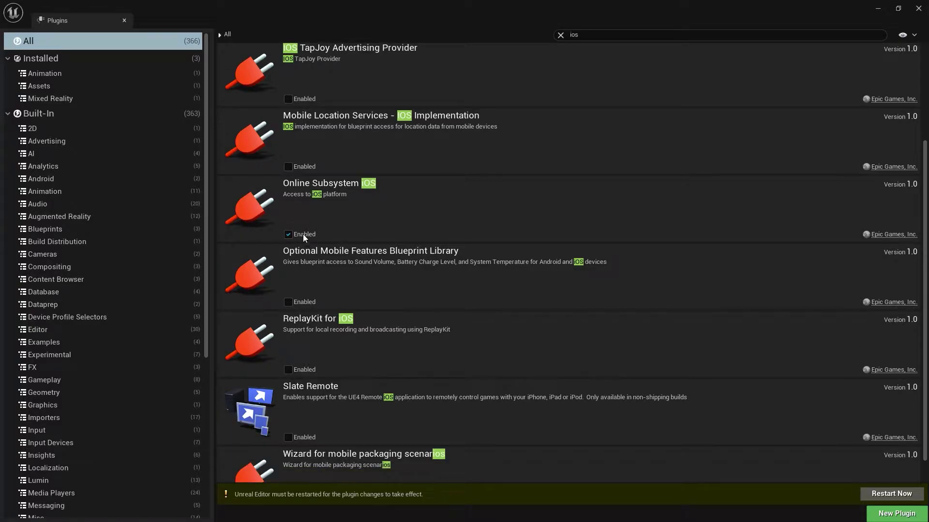
left_click(288, 233)
scroll(387, 270, "down", 1)
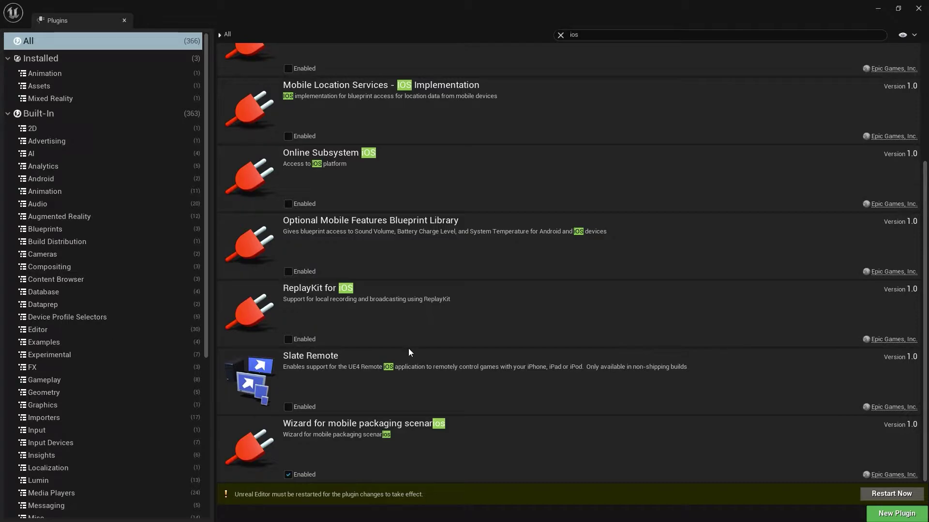
left_click(290, 474)
Step: Search all plugins for "vr" and disable the SteamVR and Oculus VR plugins
scroll(154, 185, "down", 5)
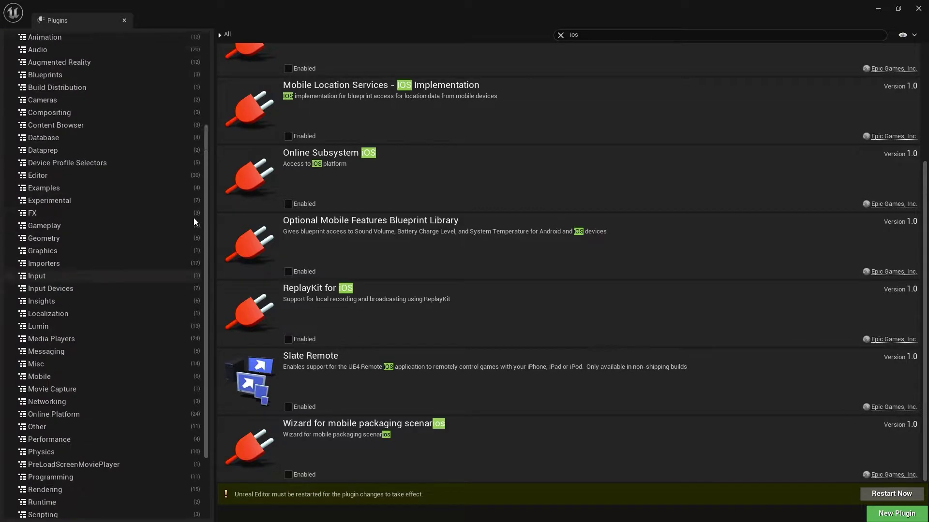
scroll(494, 76, "up", 1)
left_click(585, 34)
key("BackSpace")
key("BackSpace")
key("BackSpace")
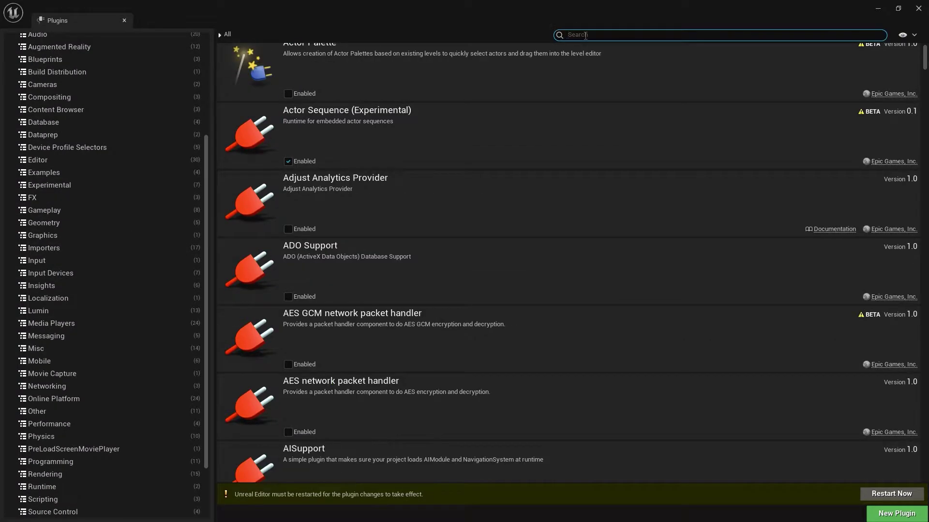
type("vr")
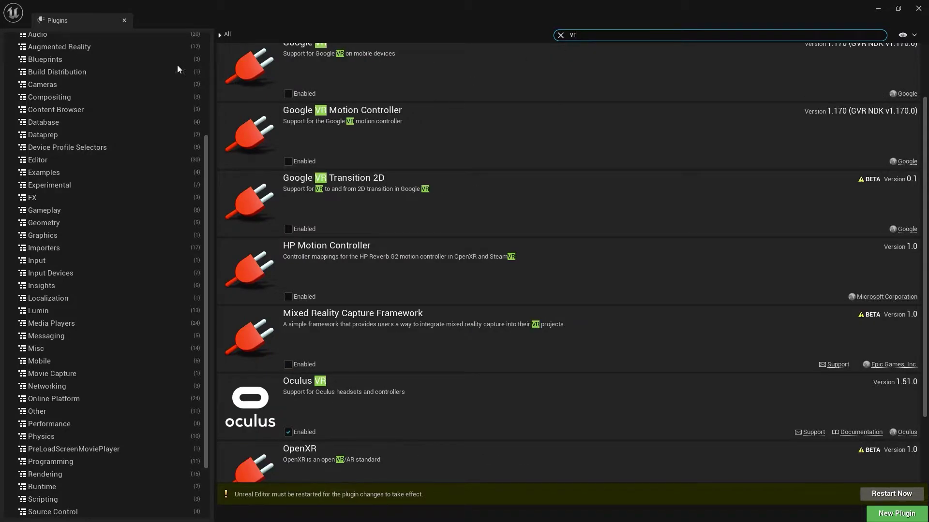
scroll(242, 129, "up", 2)
scroll(339, 232, "down", 5)
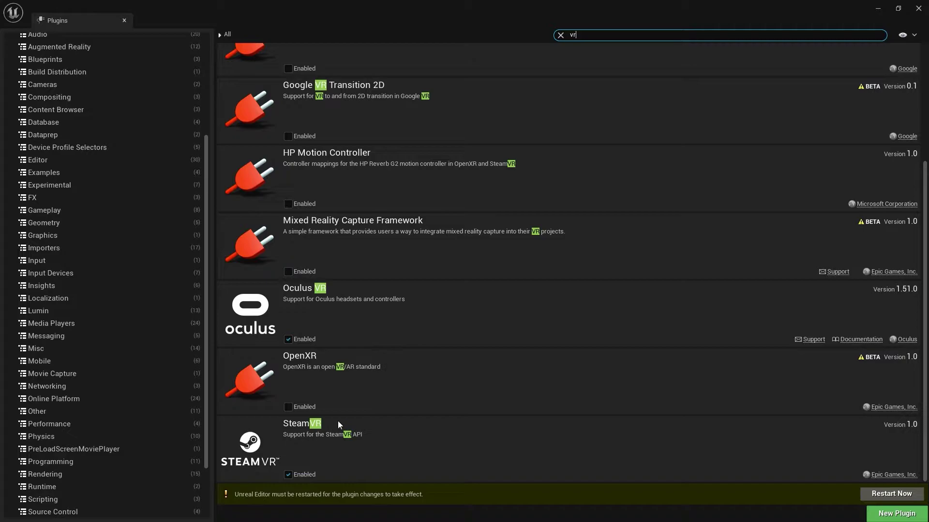
left_click(288, 476)
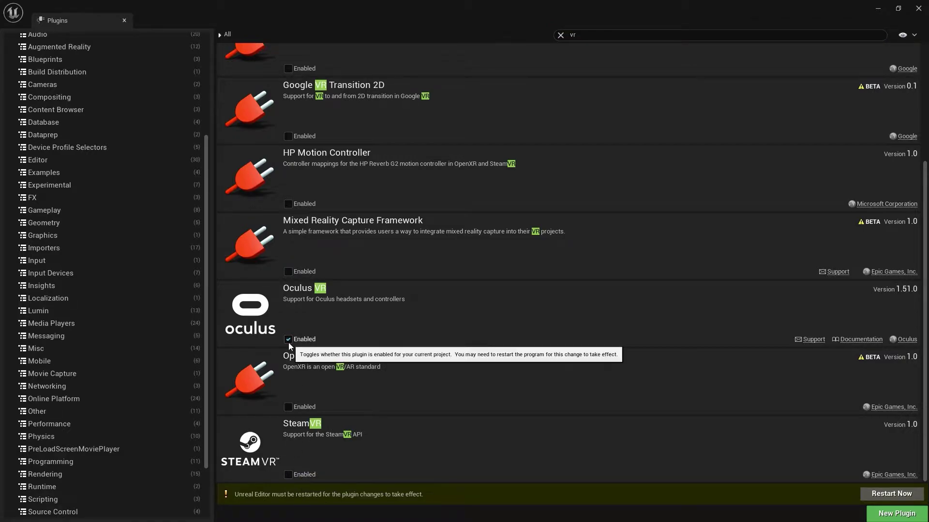
left_click(288, 341)
Step: Clear the plugin search, check the Virtual Production and Virtual Reality categories for enabled plugins and minimize the plugin browser
scroll(338, 203, "up", 4)
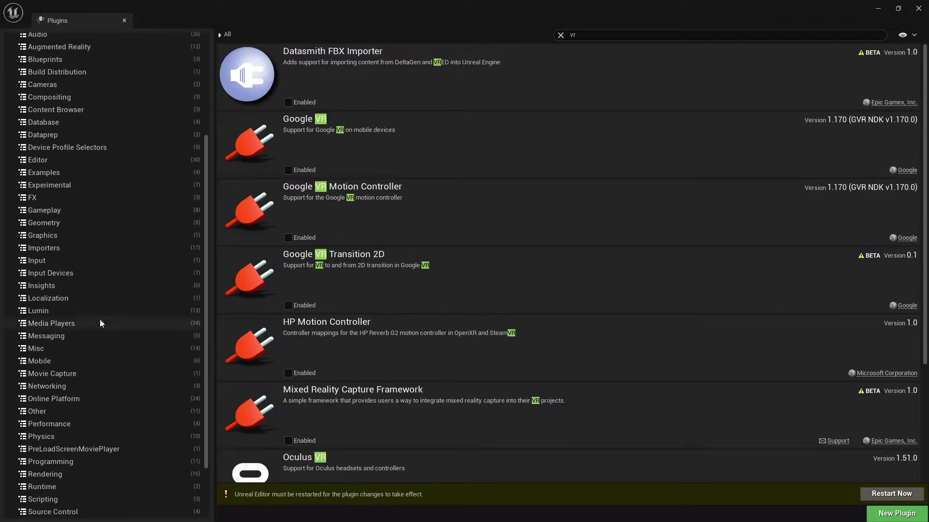
scroll(101, 318, "down", 3)
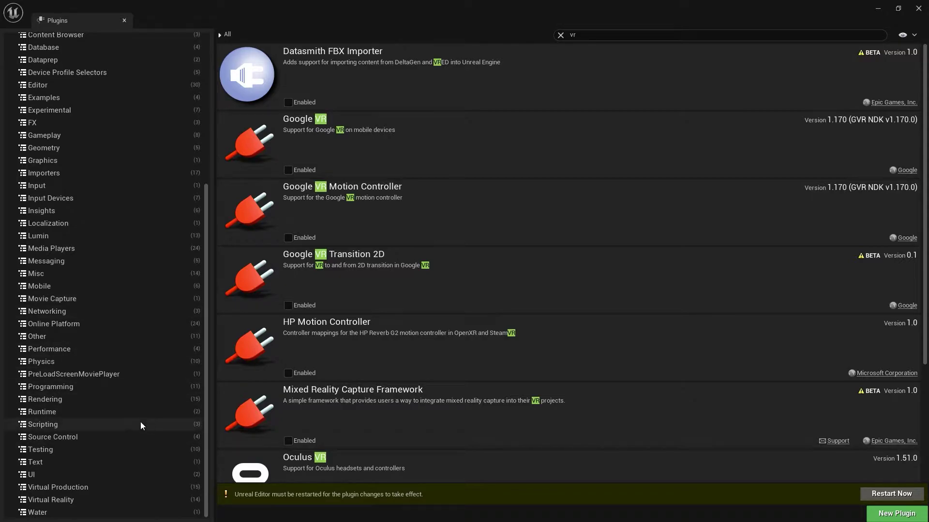
left_click(74, 486)
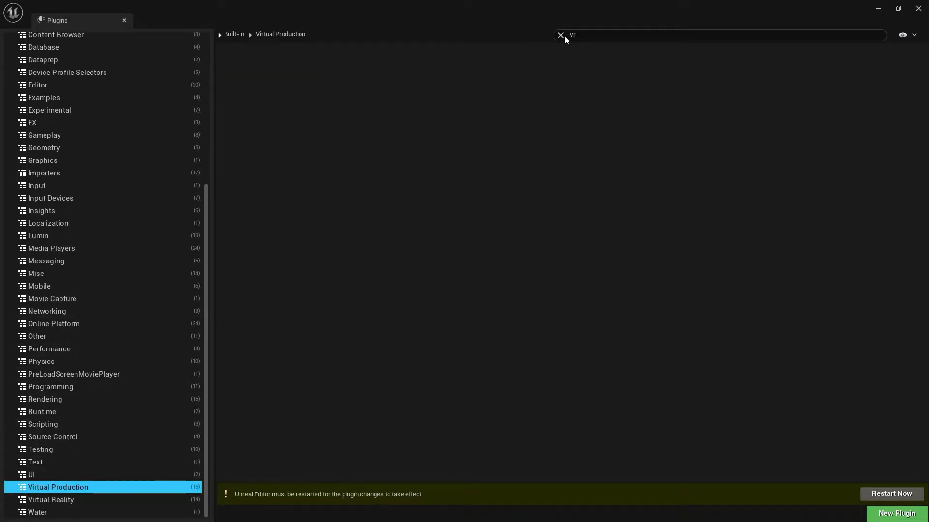
left_click(561, 36)
scroll(399, 209, "down", 10)
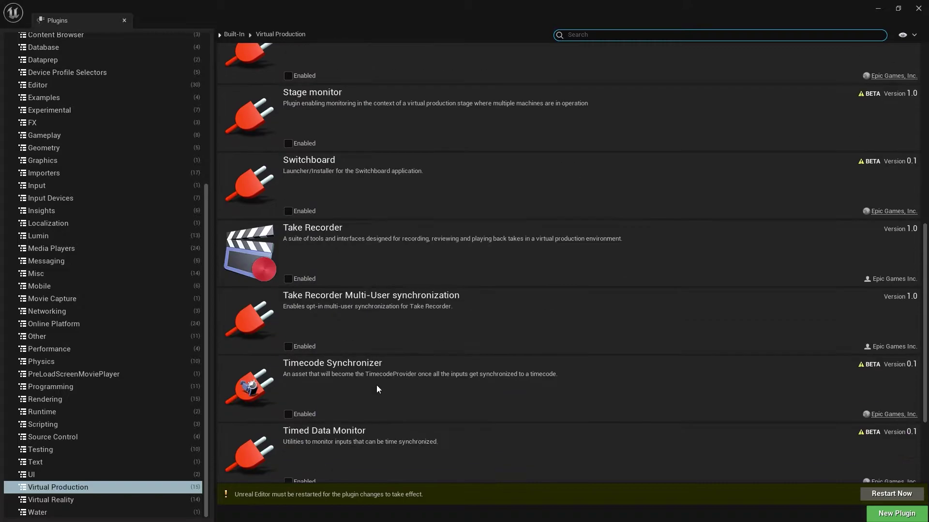
scroll(373, 409, "down", 2)
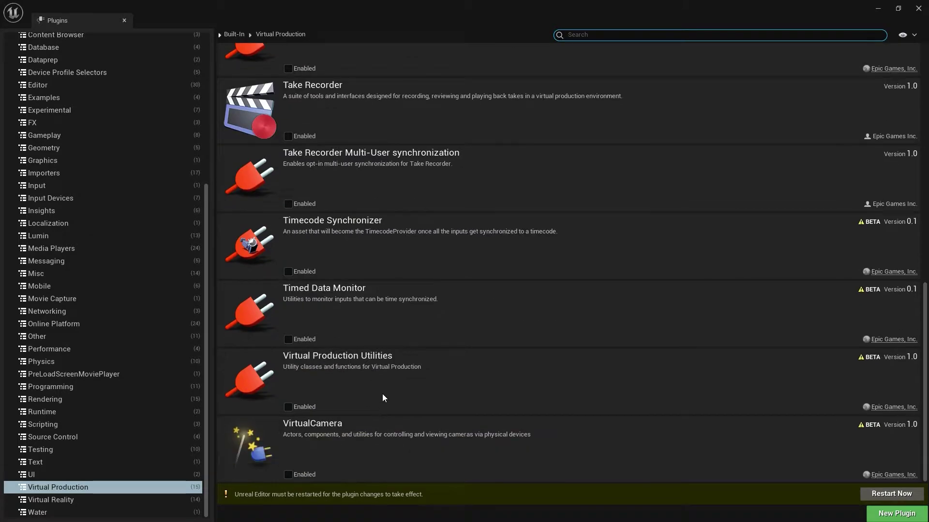
left_click(76, 498)
scroll(367, 338, "up", 5)
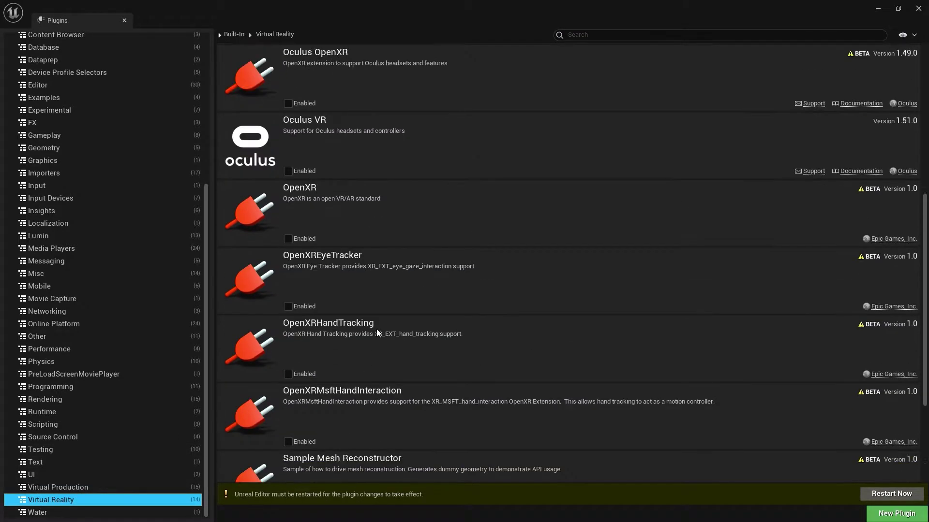
left_click(877, 8)
Step: In the project's Maps & Modes settings, set both the Editor Startup Map and the Game Default Map to NewMap
left_click(58, 5)
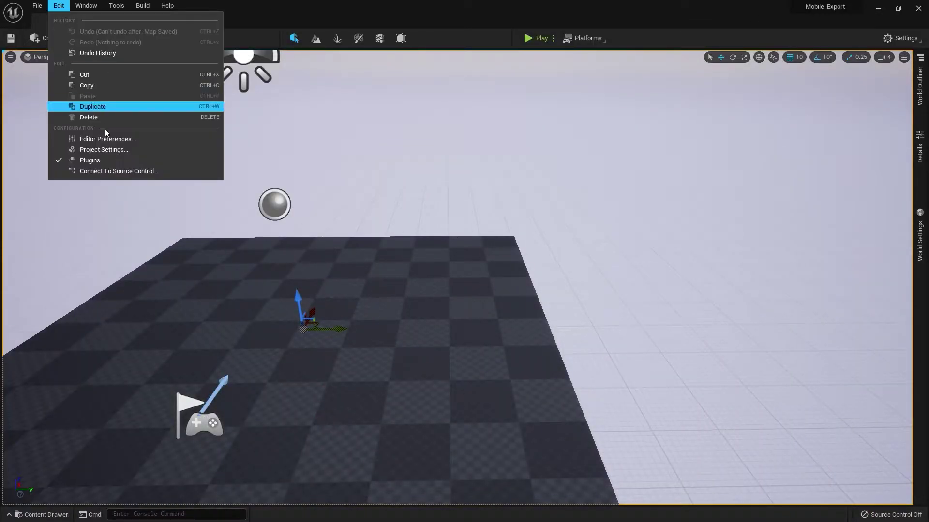
left_click(110, 149)
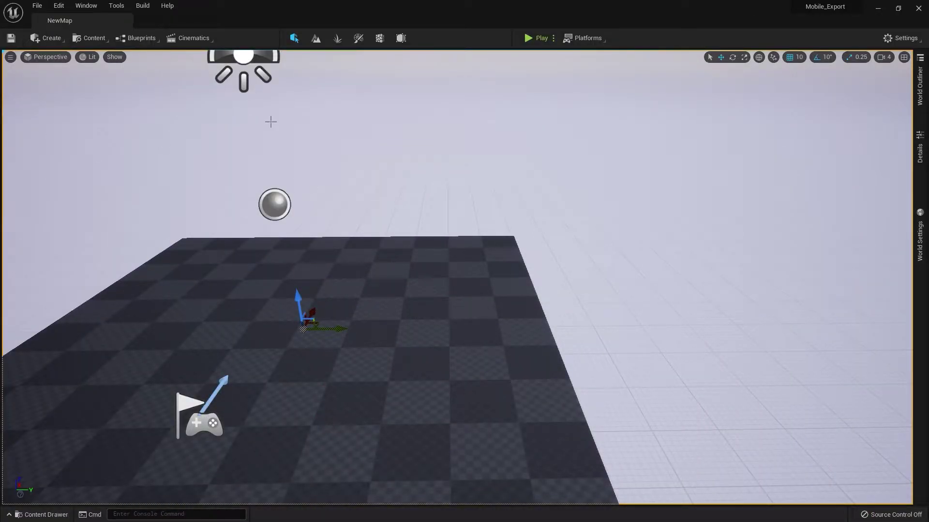
left_click(59, 5)
left_click(100, 147)
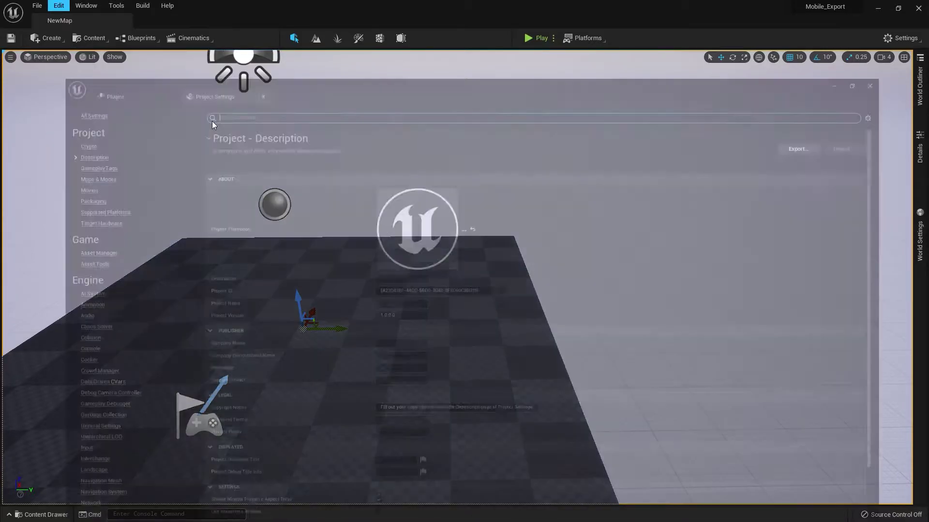
left_click(37, 115)
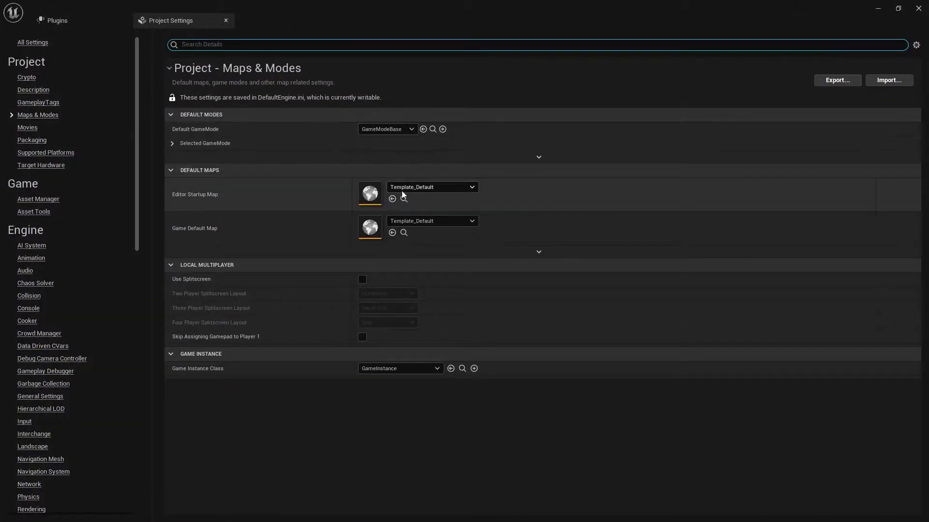
left_click(432, 187)
left_click(444, 320)
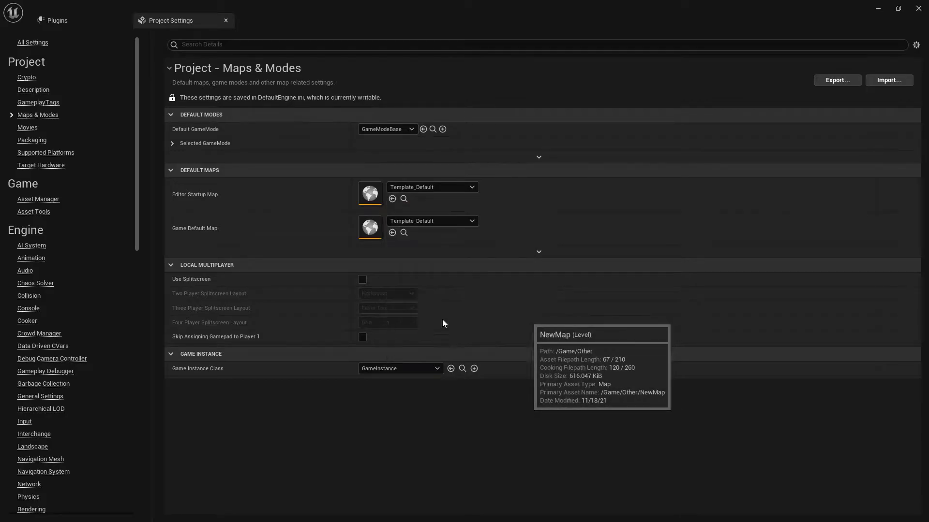
left_click(420, 221)
left_click(425, 371)
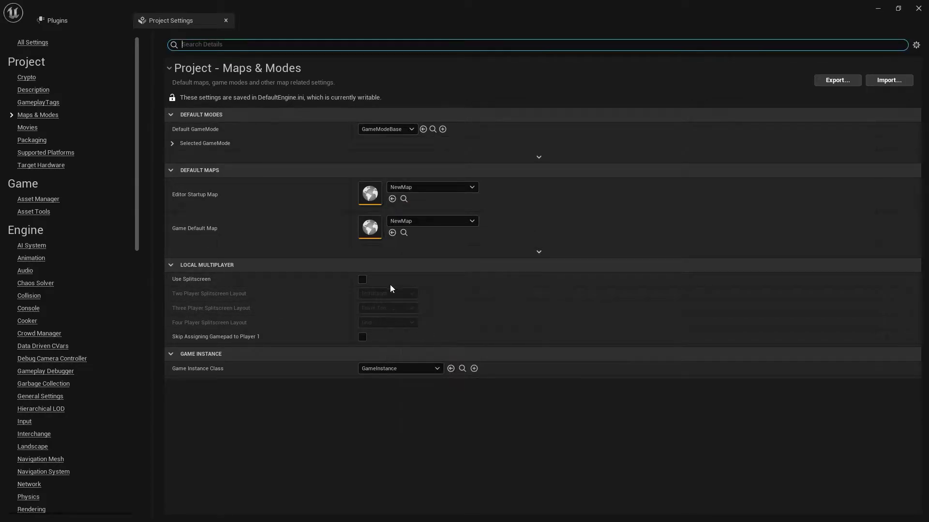
Step: Set the project's Default GameMode to NewBlueprint1 and minimize the Project Settings
left_click(386, 129)
left_click(395, 206)
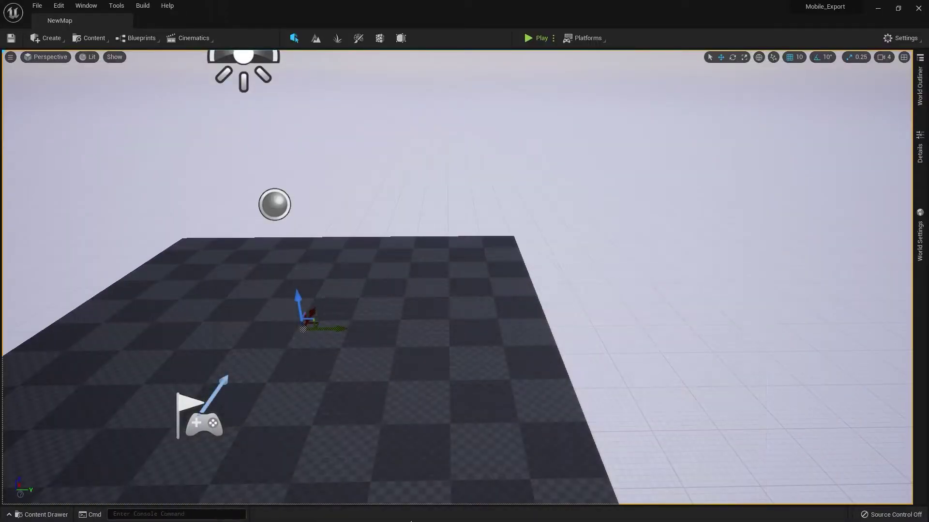
key("super")
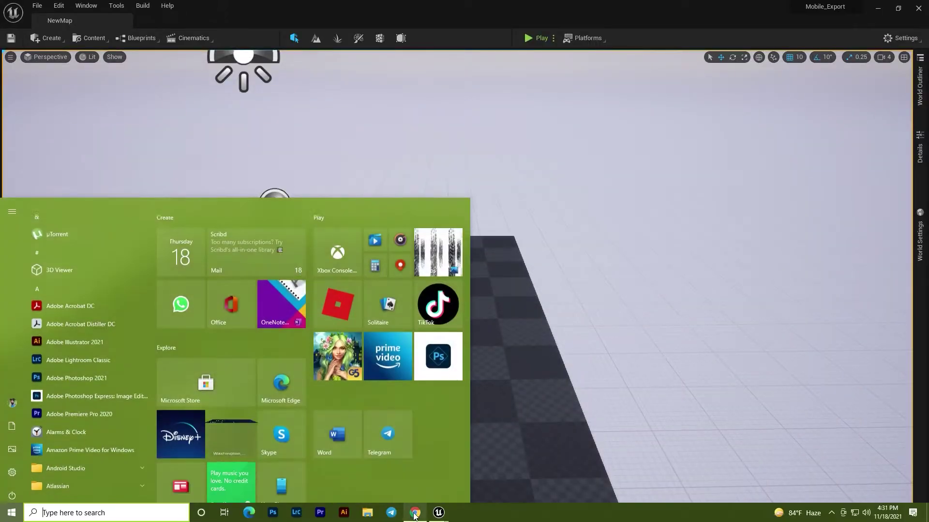
left_click(534, 467)
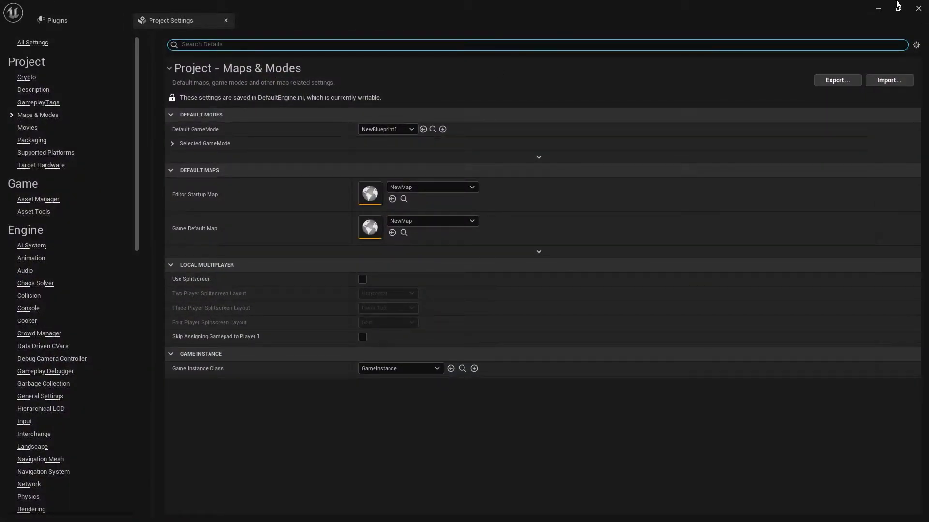
left_click(878, 8)
Step: Restart the editor from the plugin browser to apply the plugin changes, and close the reopened plugin window
left_click(58, 5)
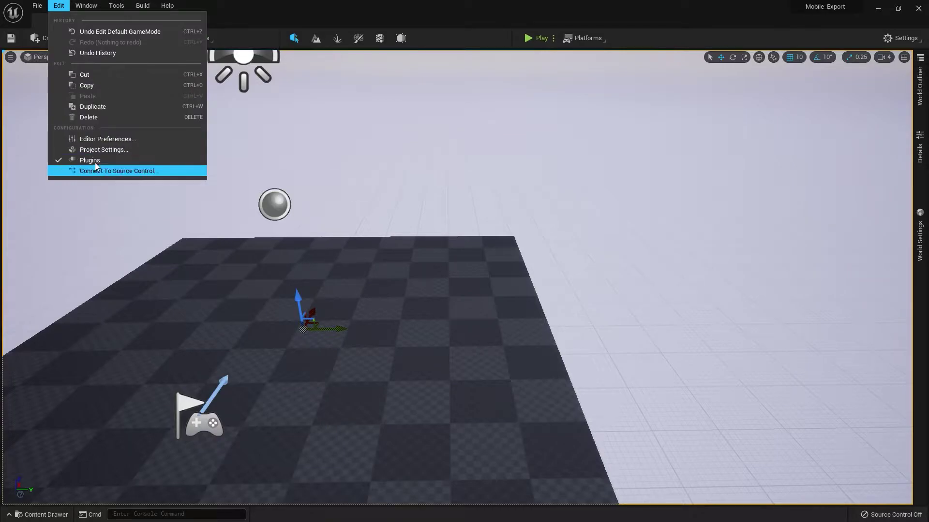
left_click(92, 160)
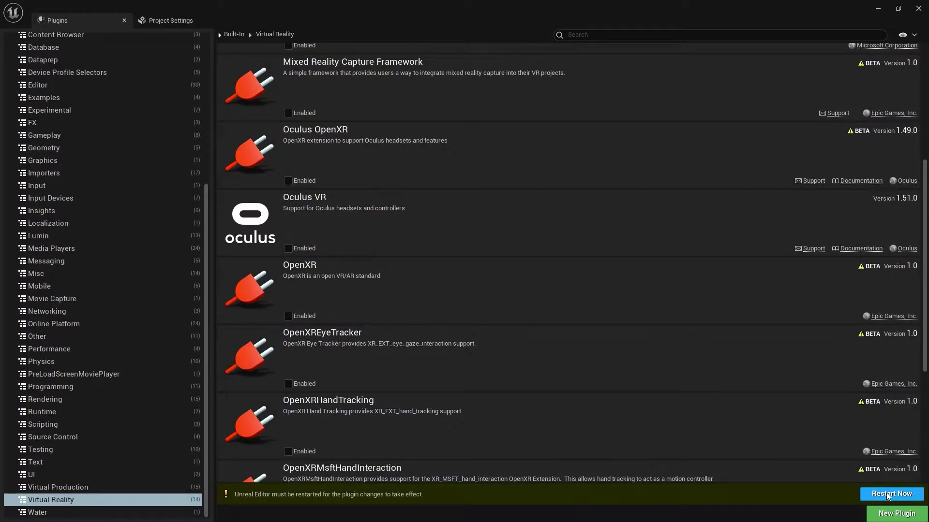
left_click(887, 494)
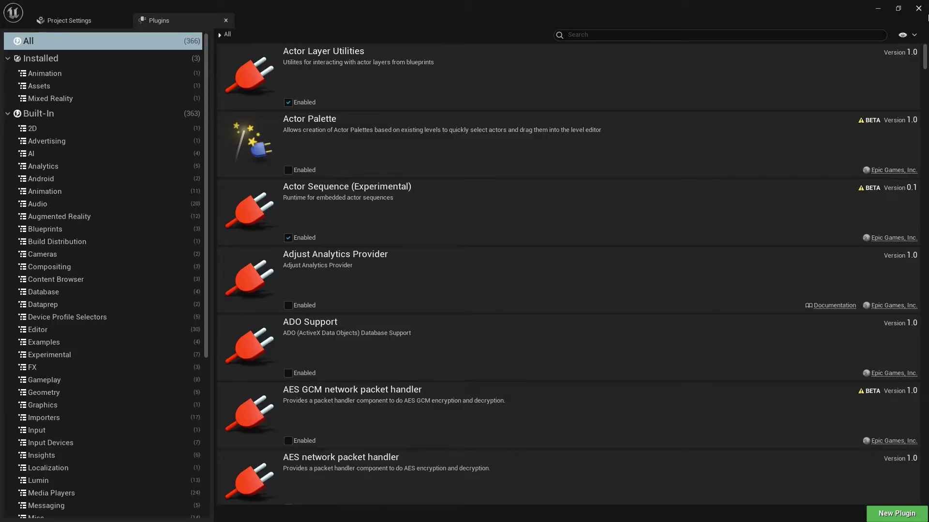
left_click(925, 16)
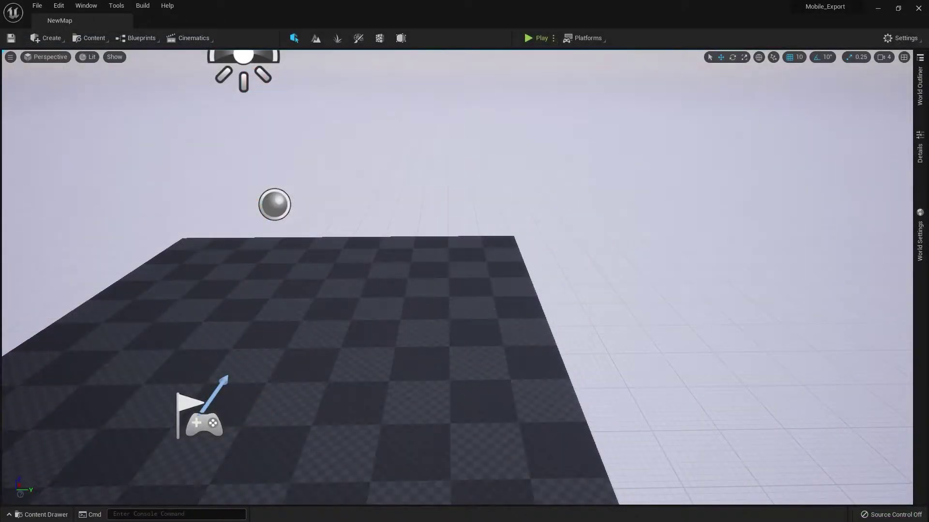
Step: Open the Project Settings and show the Packaging section's build options
right_click_drag(628, 188, 537, 188)
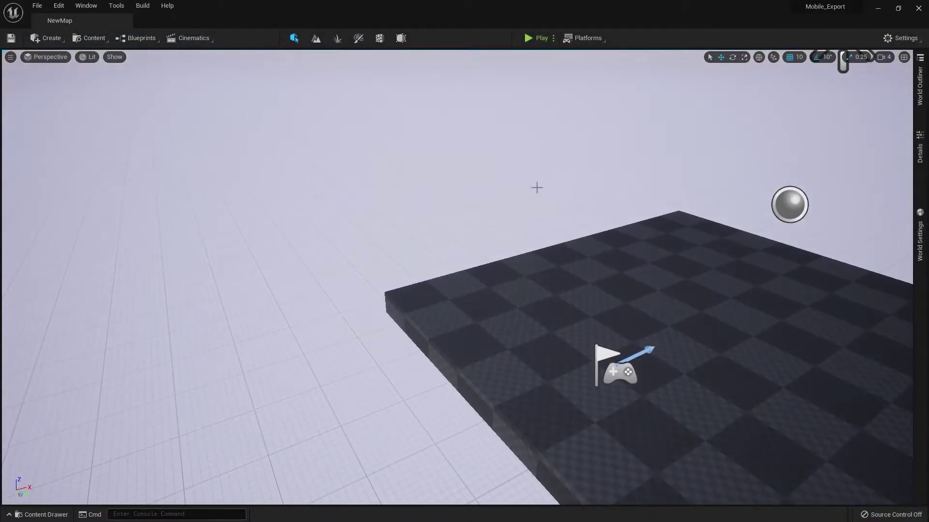
left_click(61, 6)
left_click(101, 150)
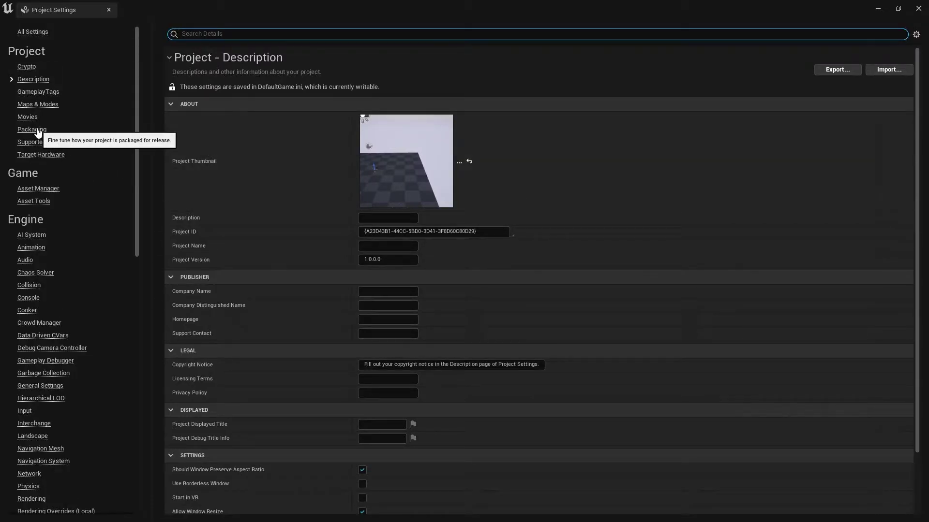
left_click(38, 130)
scroll(549, 338, "down", 1)
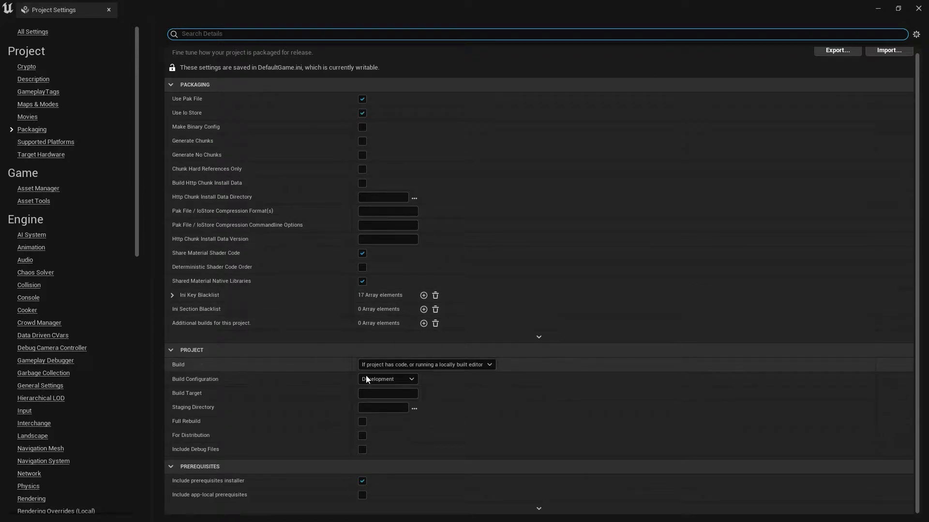
Step: Try the Shipping build configuration and switch it back to Development
left_click(391, 378)
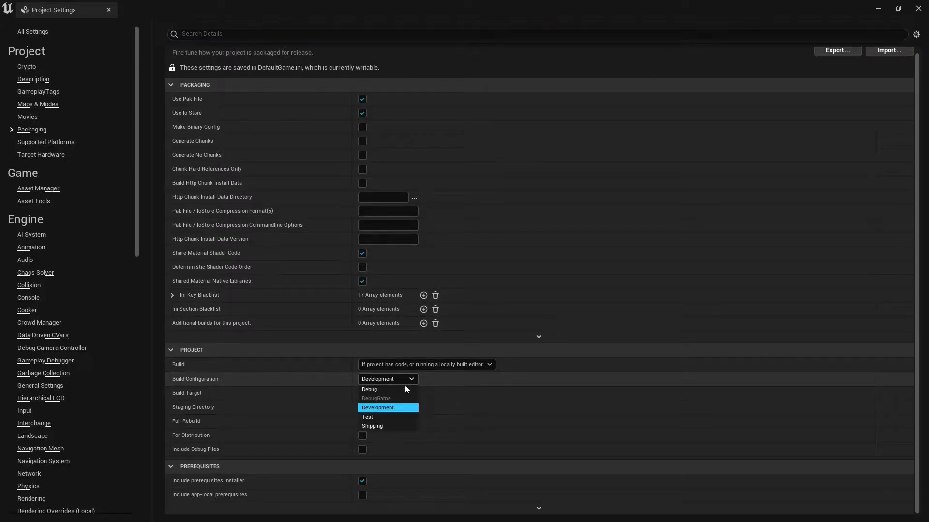
left_click(380, 418)
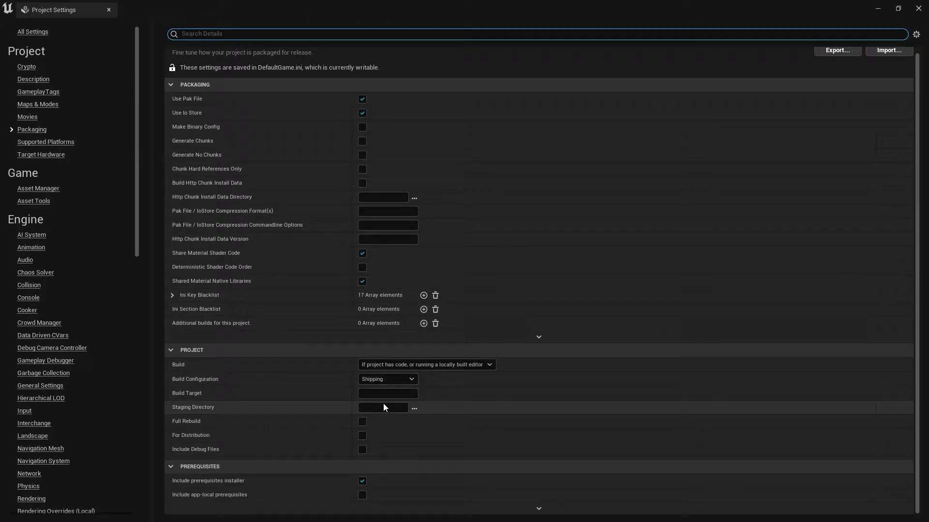
left_click(392, 379)
left_click(374, 407)
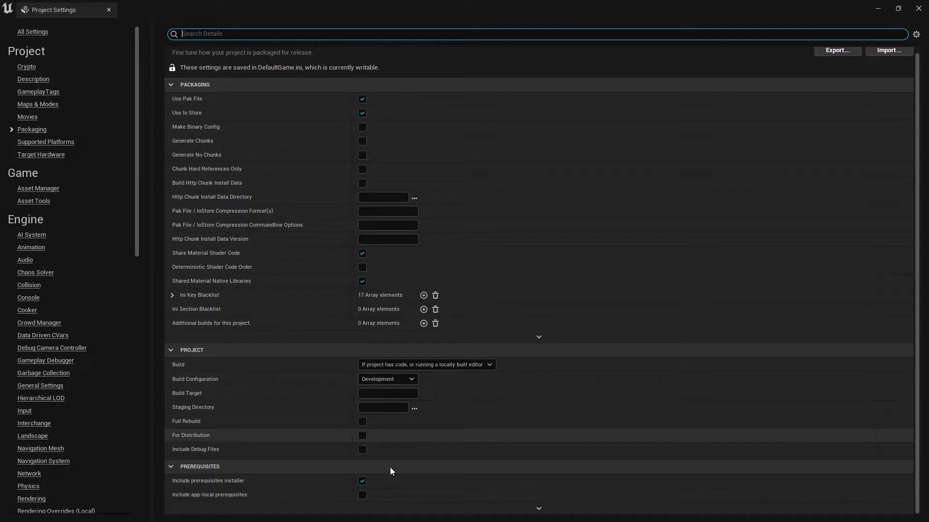
Step: Switch to the browser and look through the YouTube channel's videos for the one on reducing Android package size
key("super")
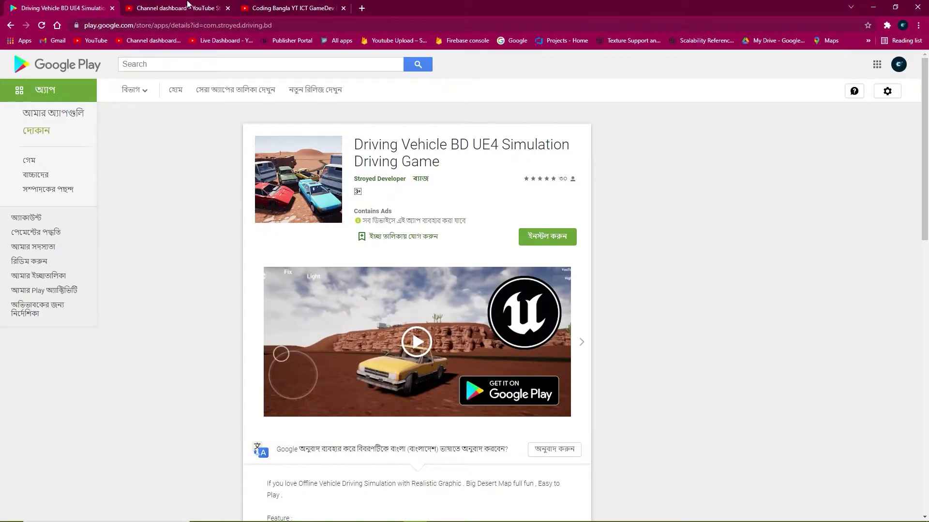
left_click(290, 8)
left_click(281, 137)
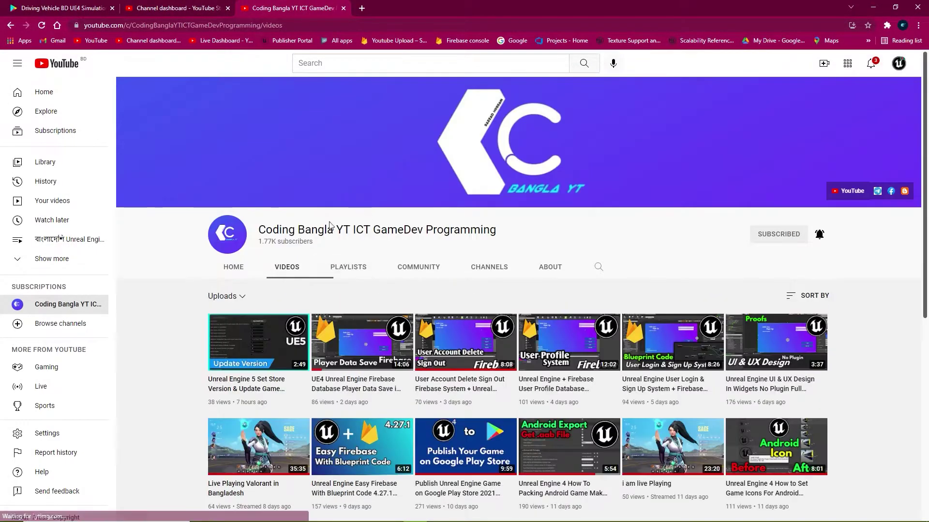
scroll(329, 225, "down", 4)
scroll(505, 269, "down", 4)
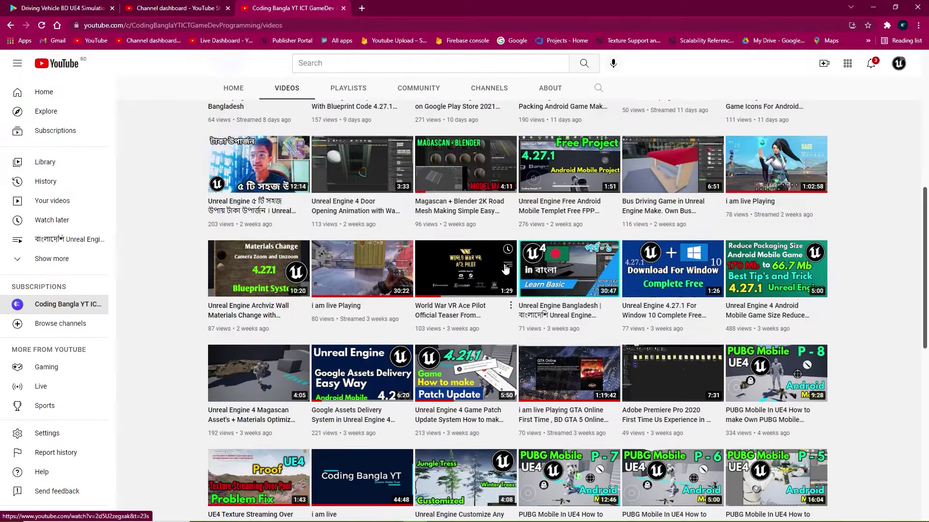
mouse_move(762, 282)
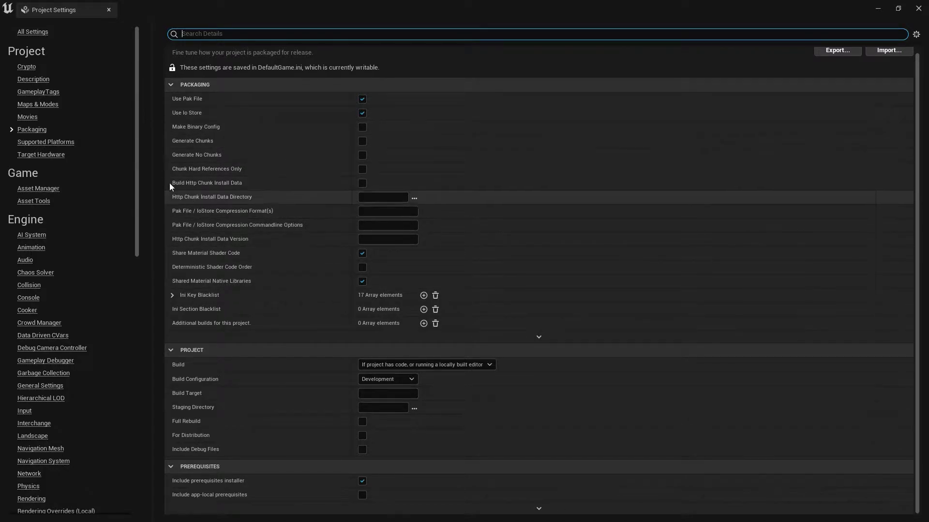
Step: Set the packaging Build Configuration to Shipping with Build set to Always, and turn off Include prerequisites installer
left_click(384, 380)
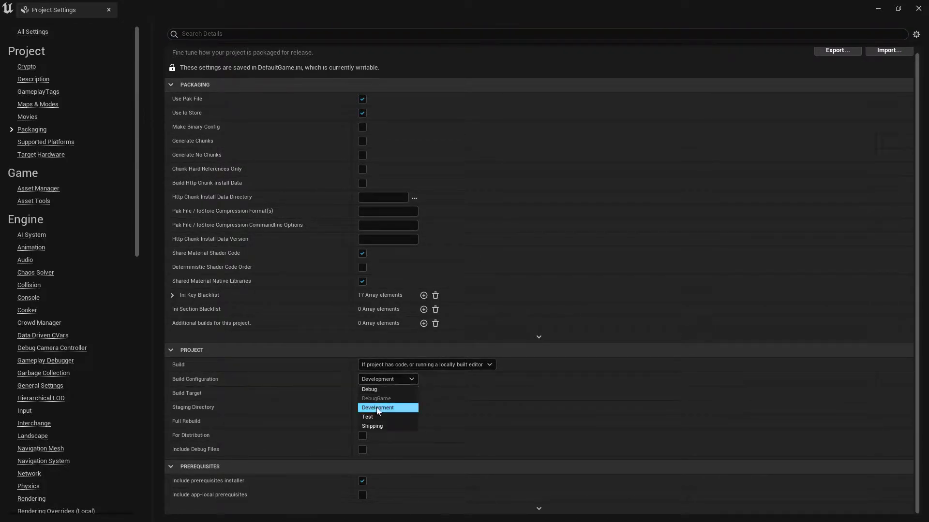
left_click(375, 426)
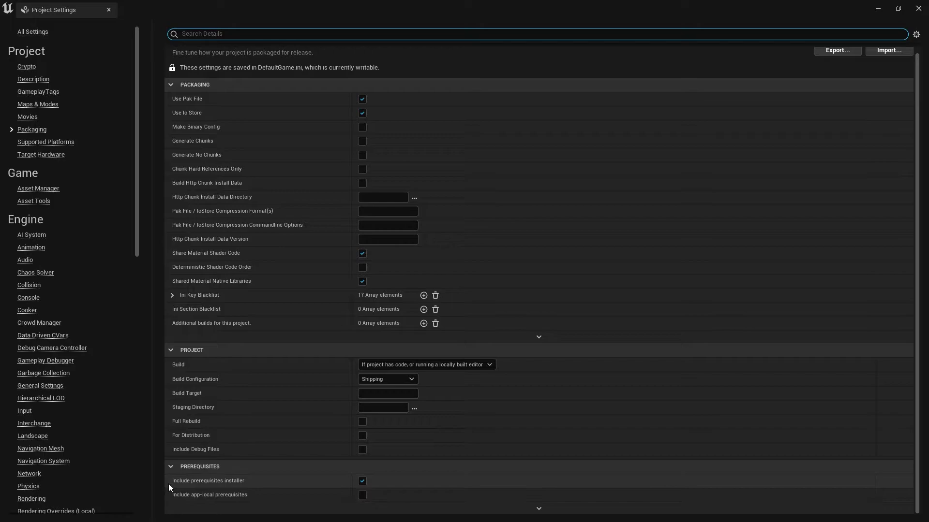
left_click(362, 481)
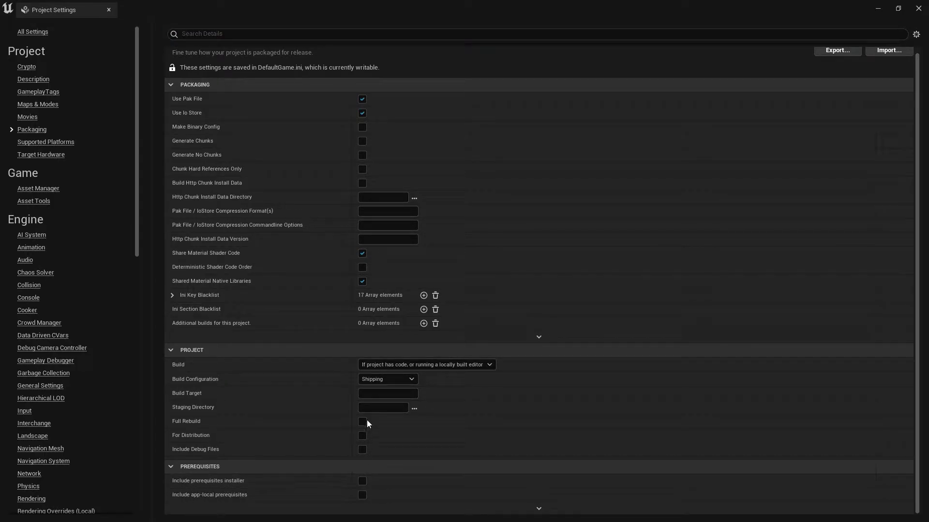
left_click(405, 364)
left_click(390, 374)
Step: Expand the advanced packaging options and enable Cook only maps and Create compressed cooked packages
scroll(305, 253, "up", 1)
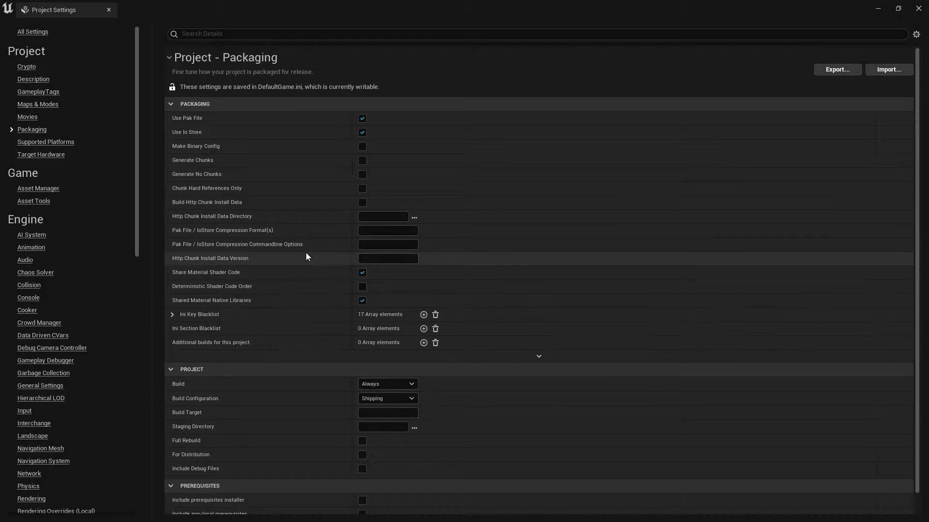
left_click(539, 355)
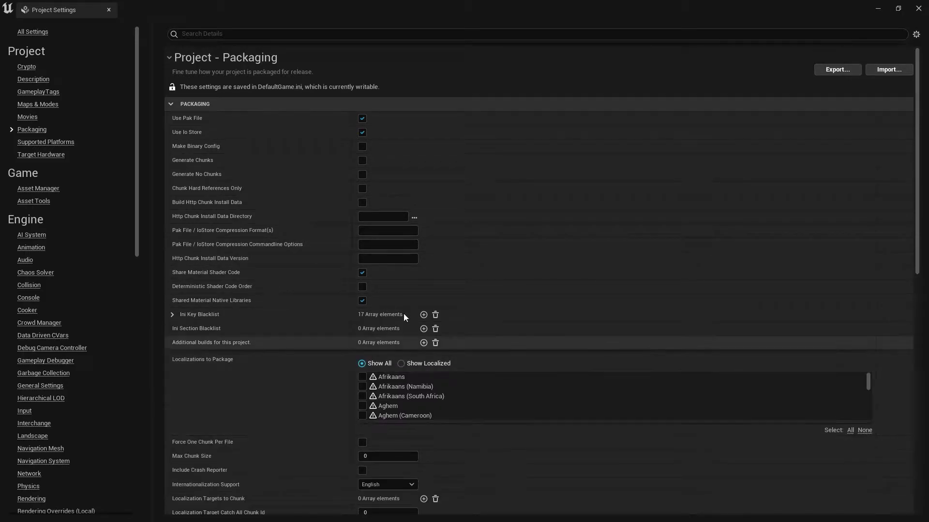
scroll(377, 323, "down", 7)
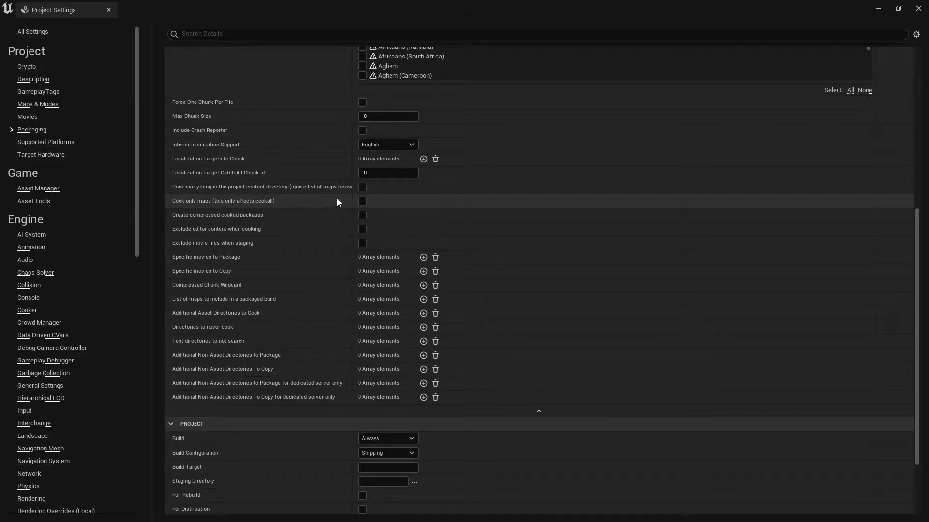
left_click(362, 202)
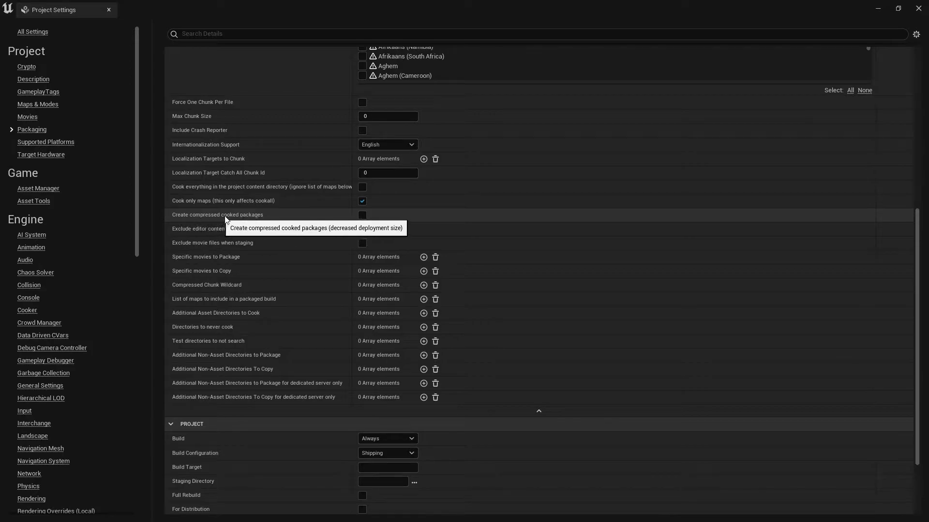
left_click(363, 214)
Step: Open the Android SDK platform settings to check the SDK, NDK and JAVA locations
scroll(441, 229, "down", 4)
scroll(60, 225, "down", 10)
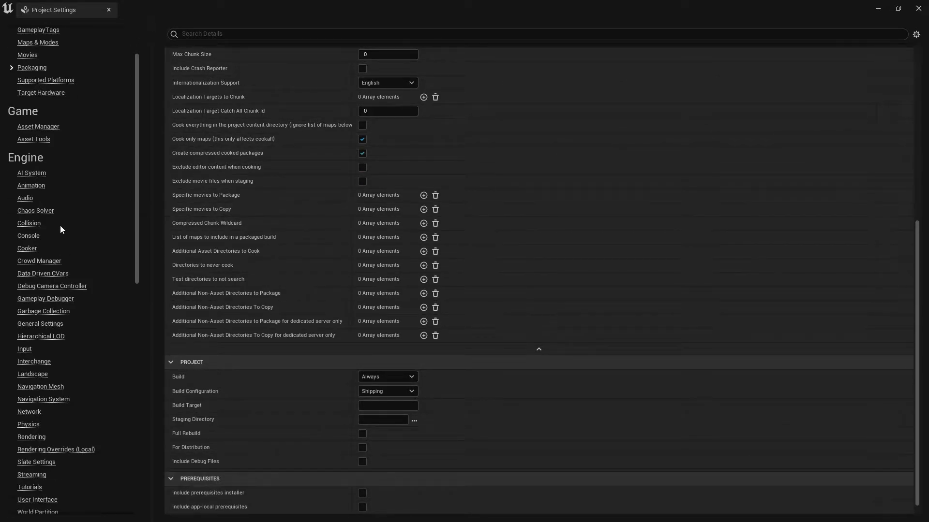
scroll(56, 227, "down", 20)
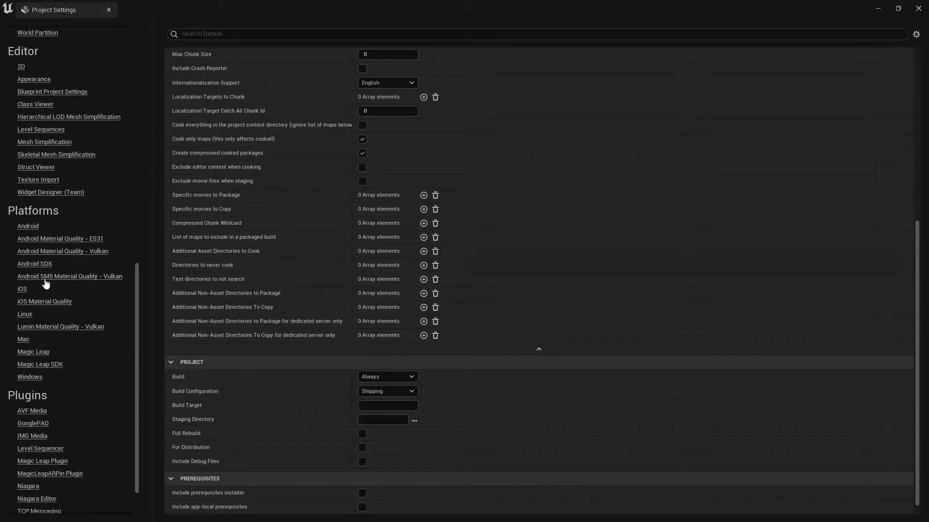
left_click(35, 264)
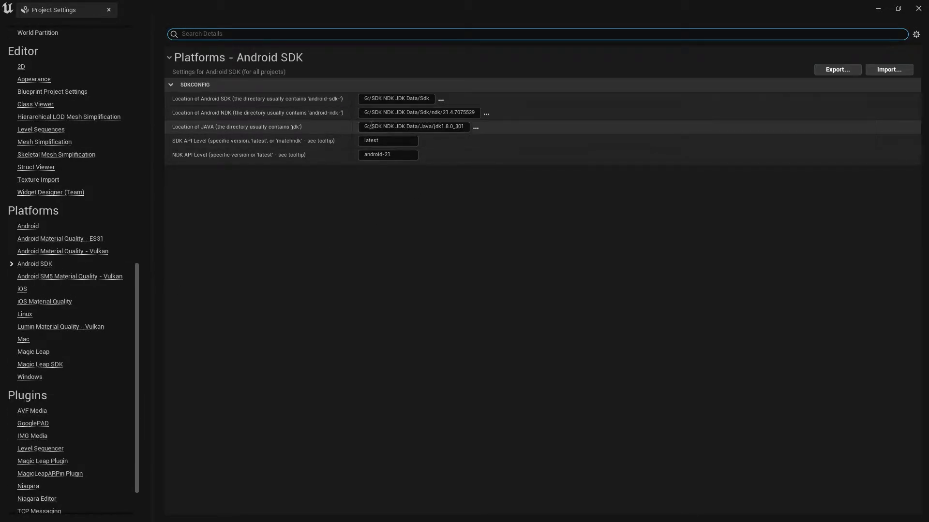
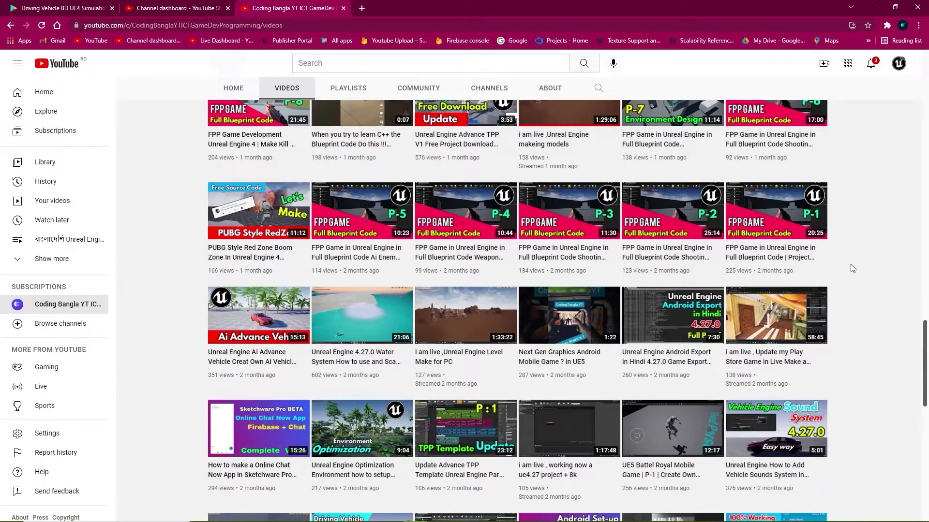
Step: Find the SDK, NDK and JDK setup guide among the YouTube channel's videos and minimize the browser
scroll(850, 264, "up", 2)
scroll(850, 264, "down", 7)
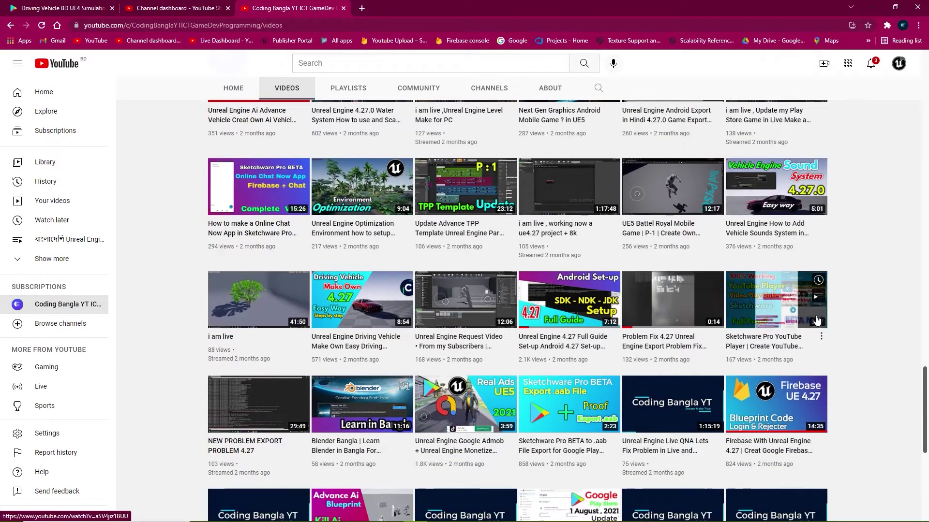
scroll(687, 298, "down", 1)
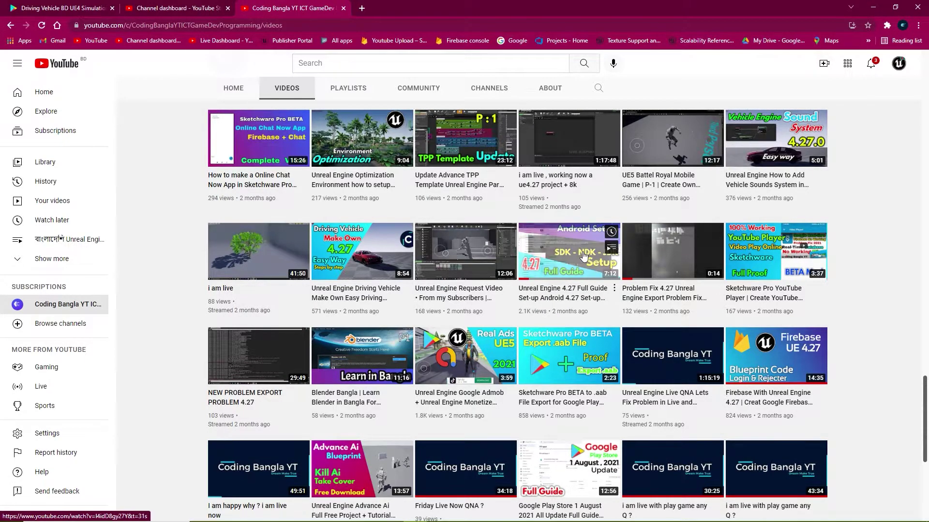
left_click(873, 6)
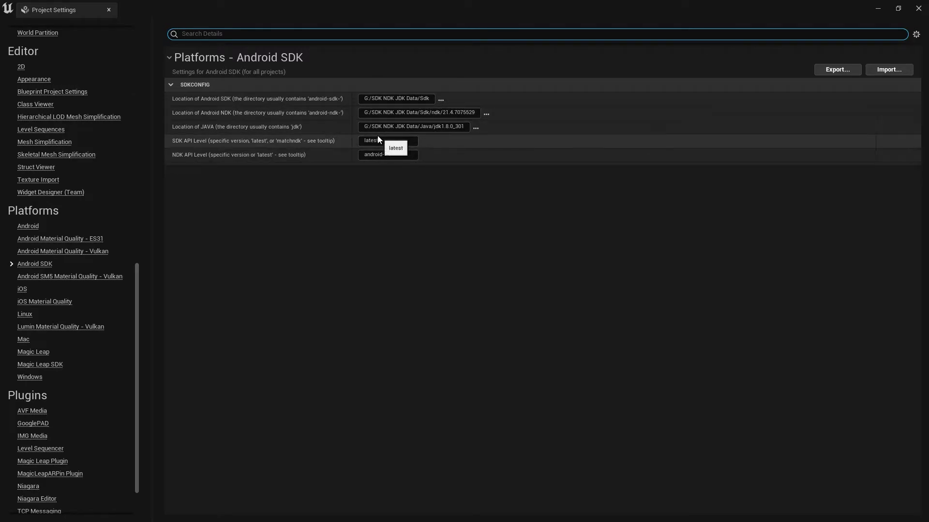
Step: Configure the project for the Android platform and set the Android Package Name to com.test
left_click(29, 226)
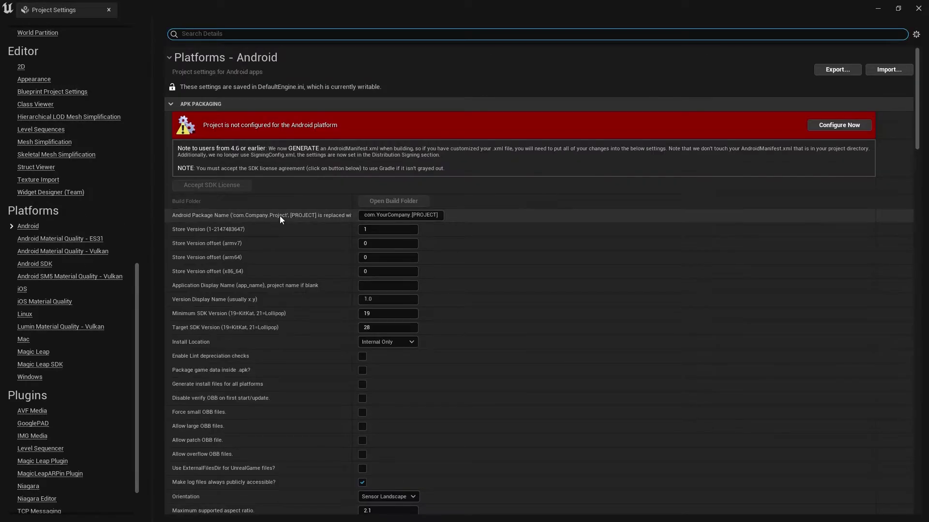
left_click(839, 125)
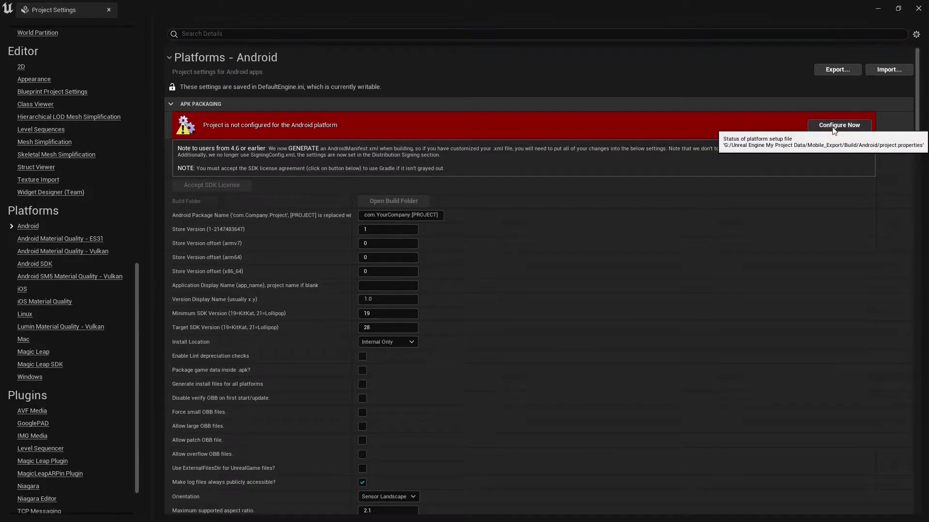
left_click(438, 215)
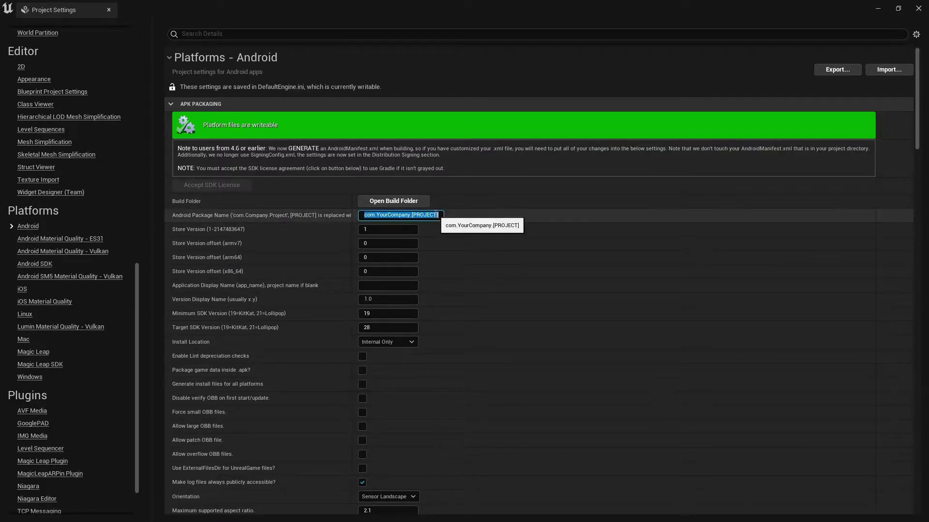
key("BackSpace")
type("co")
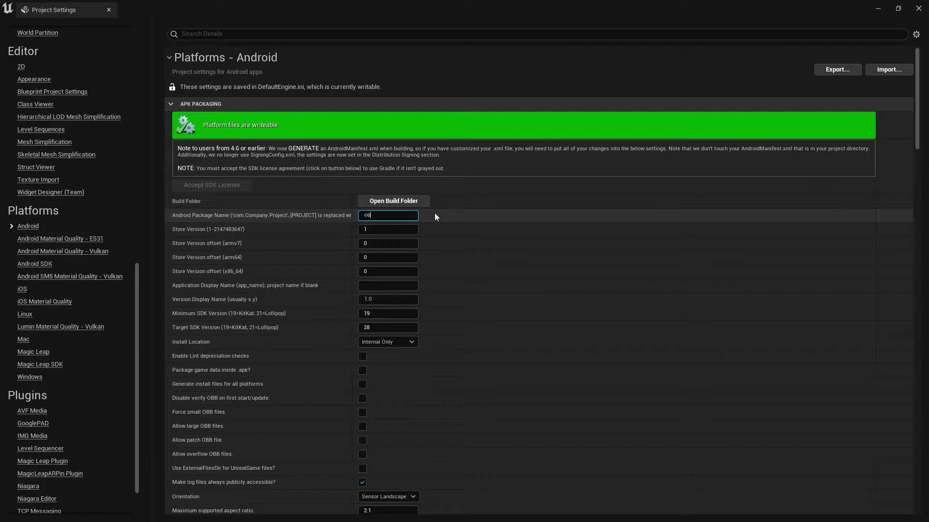
type("m.test")
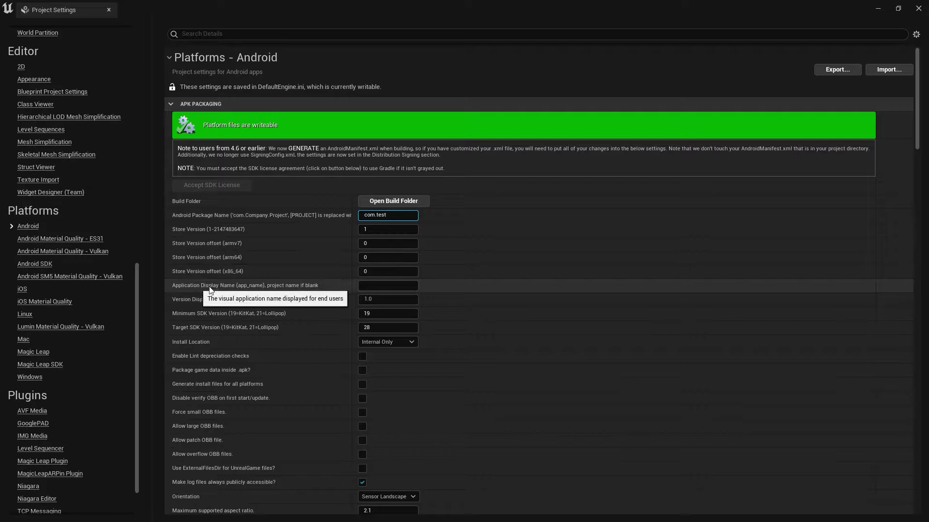
Step: Set the Application Display Name to "Export Andrioed" and the Target SDK Version to 31
left_click(382, 286)
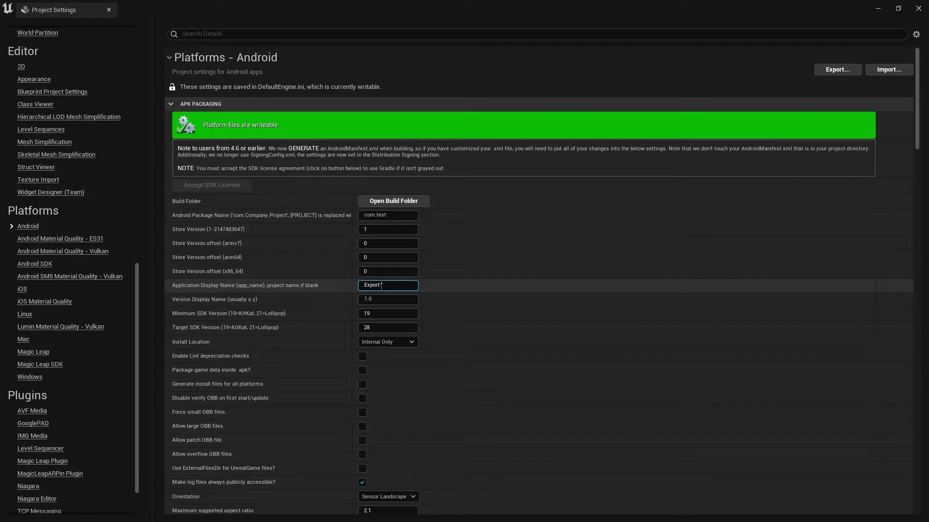
type("drioed")
scroll(439, 307, "down", 2)
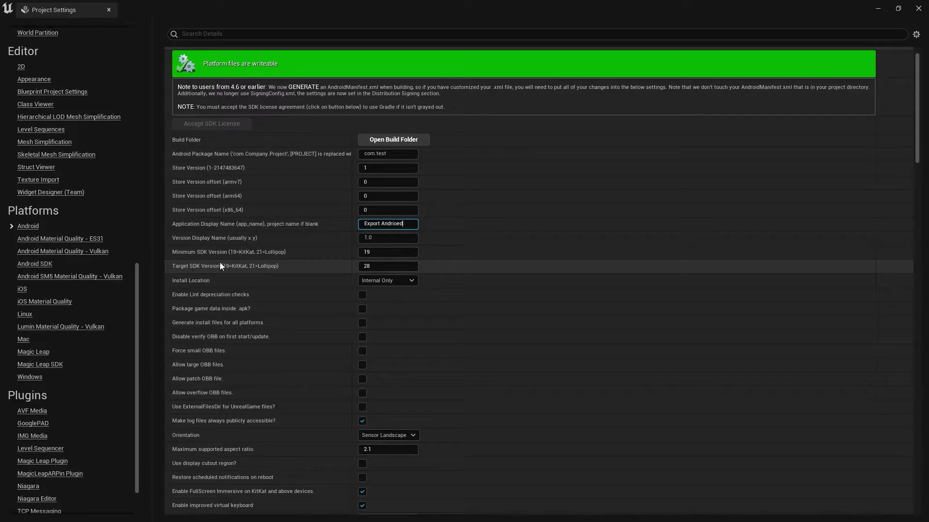
left_click(375, 268)
key("BackSpace")
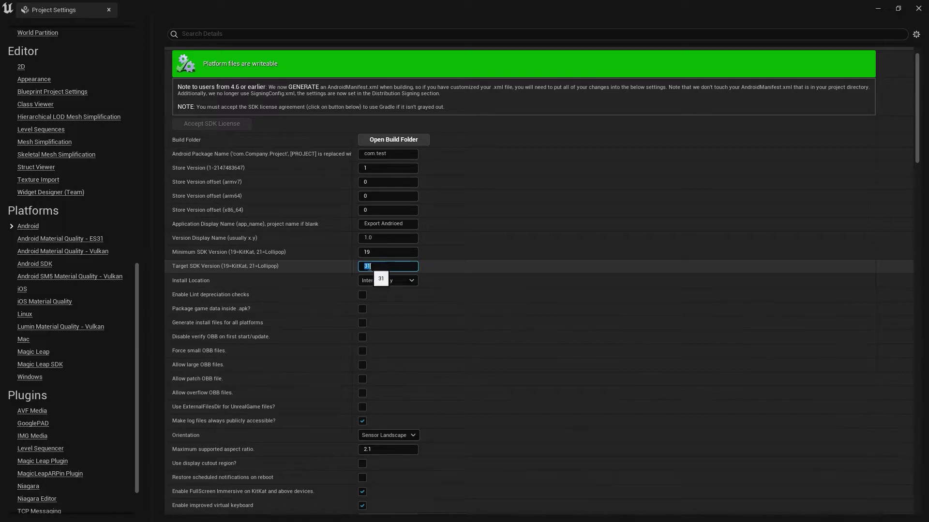
Step: Enable packaging of the game data inside the .apk in the Android settings
scroll(302, 300, "down", 3)
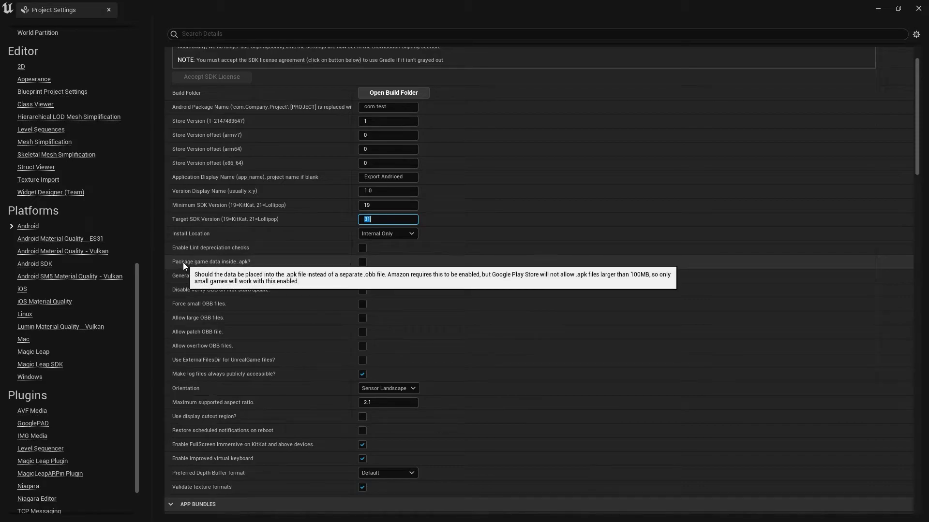
left_click(363, 263)
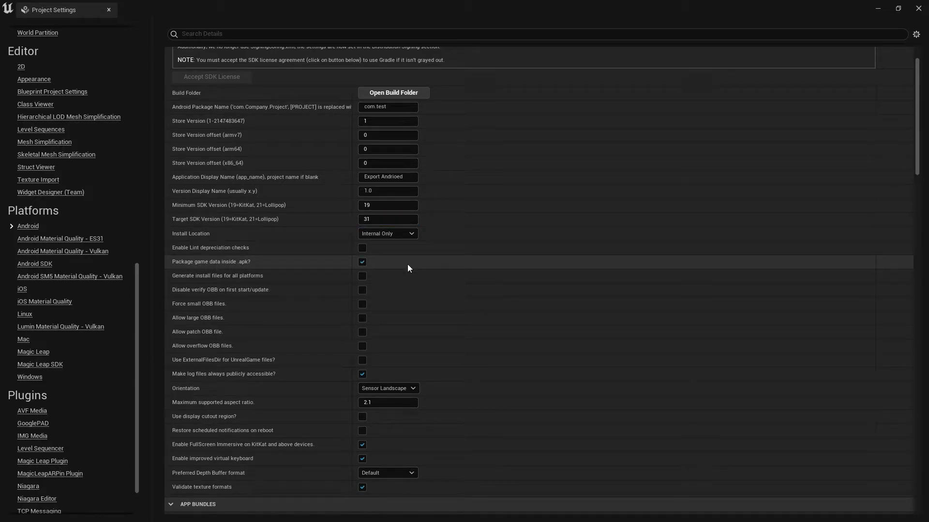
left_click(362, 262)
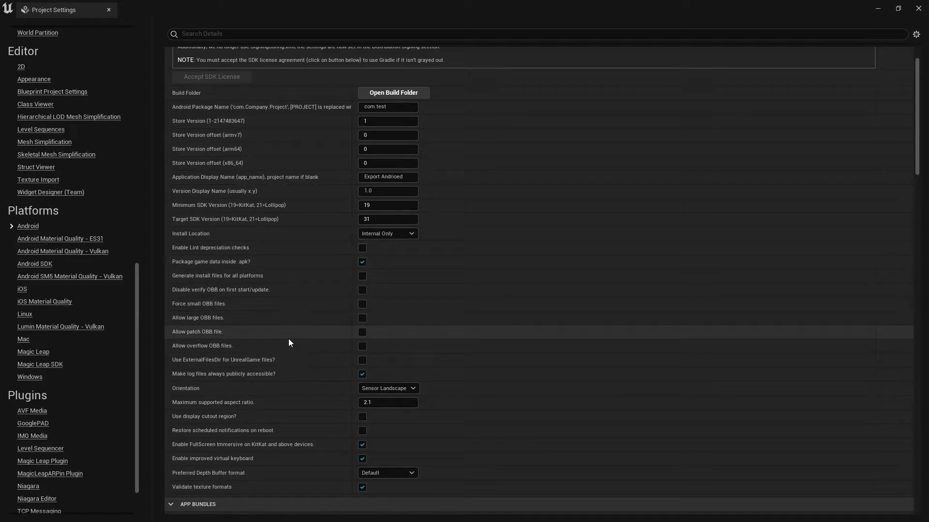
Step: Enable Force small OBB files in the Android APK packaging settings
scroll(309, 339, "down", 2)
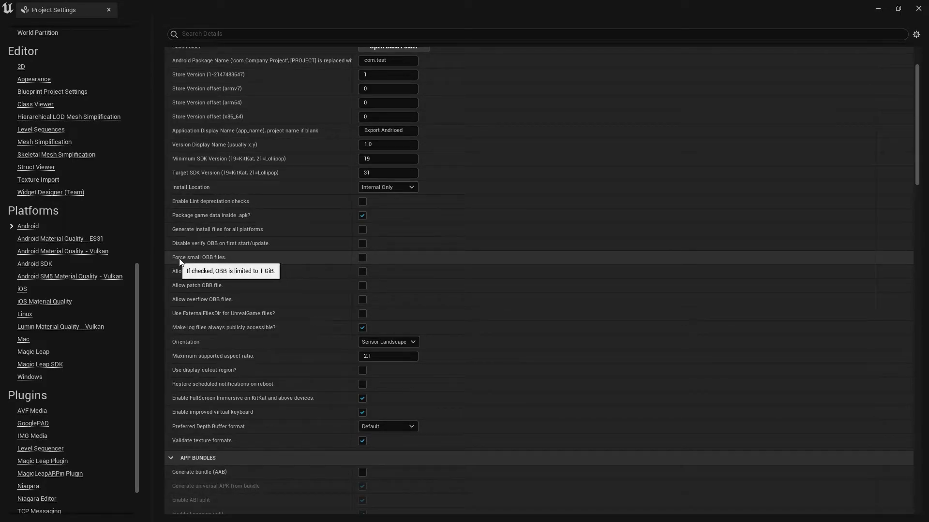
left_click(364, 258)
scroll(342, 353, "down", 8)
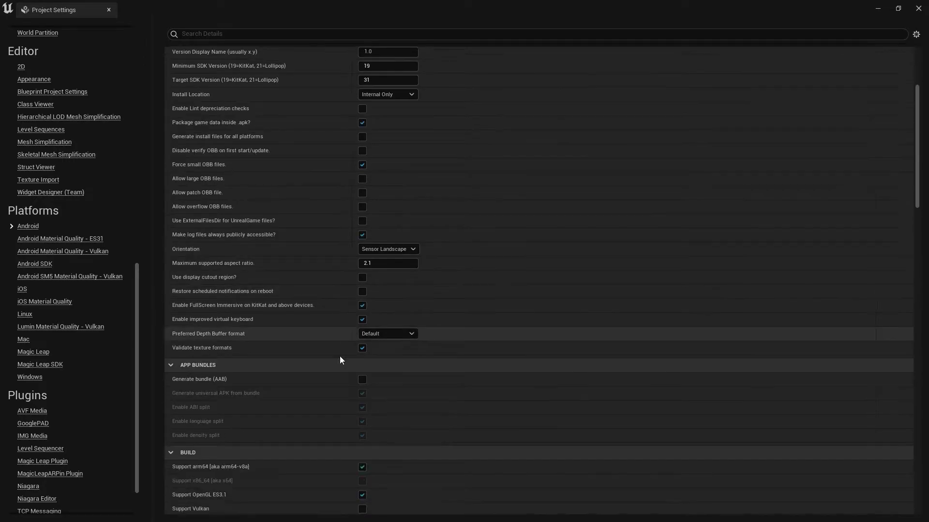
Step: Examine the remaining Android settings for app bundles, build support, distribution signing, Google Play services and icons
scroll(302, 258, "down", 3)
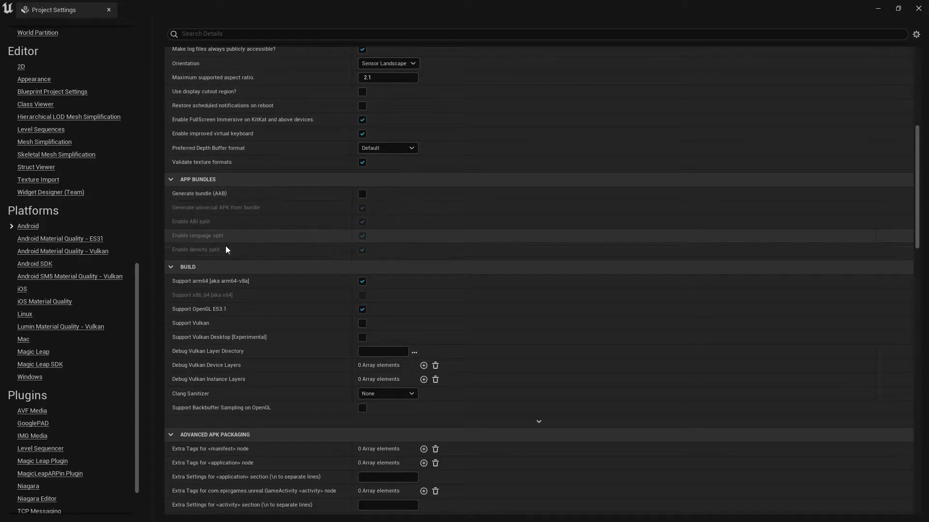
scroll(232, 250, "down", 2)
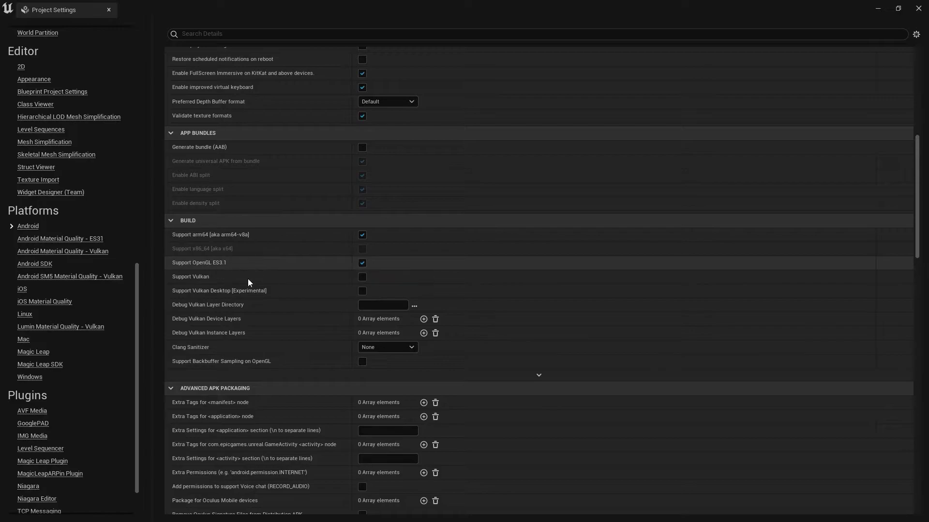
scroll(300, 256, "down", 5)
scroll(378, 278, "down", 14)
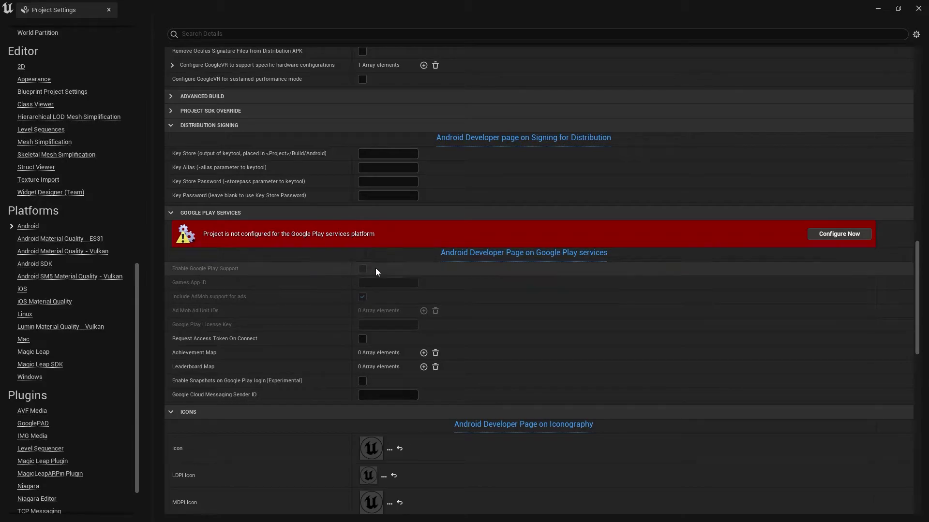
scroll(371, 265, "down", 12)
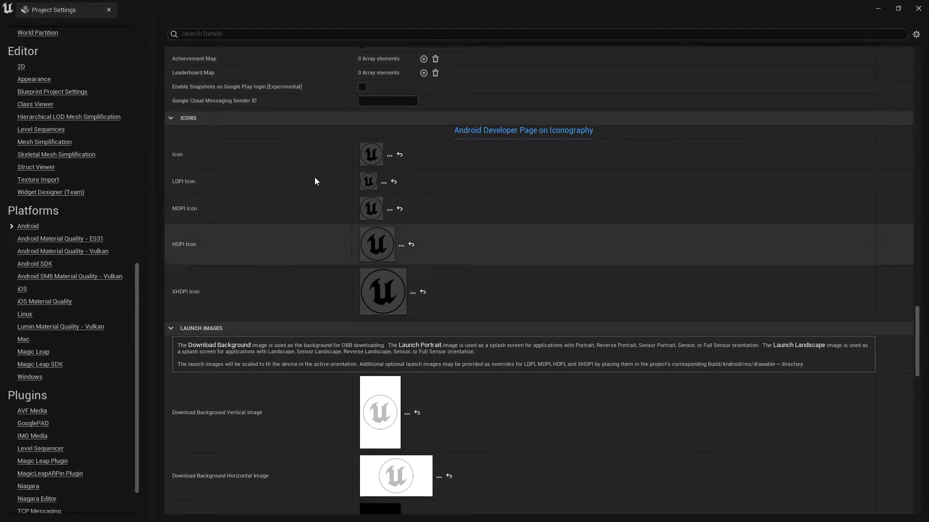
mouse_move(389, 295)
Step: Switch to the browser, look through the YouTube channel's video list for Unreal Engine Android guides, and minimize the browser
key("super")
left_click(416, 510)
scroll(418, 249, "down", 10)
scroll(419, 249, "up", 15)
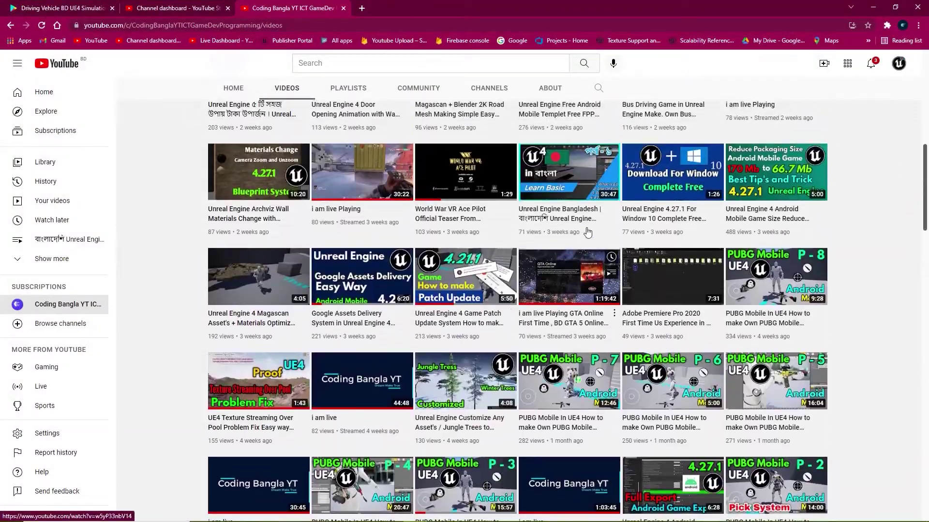
scroll(604, 333, "down", 12)
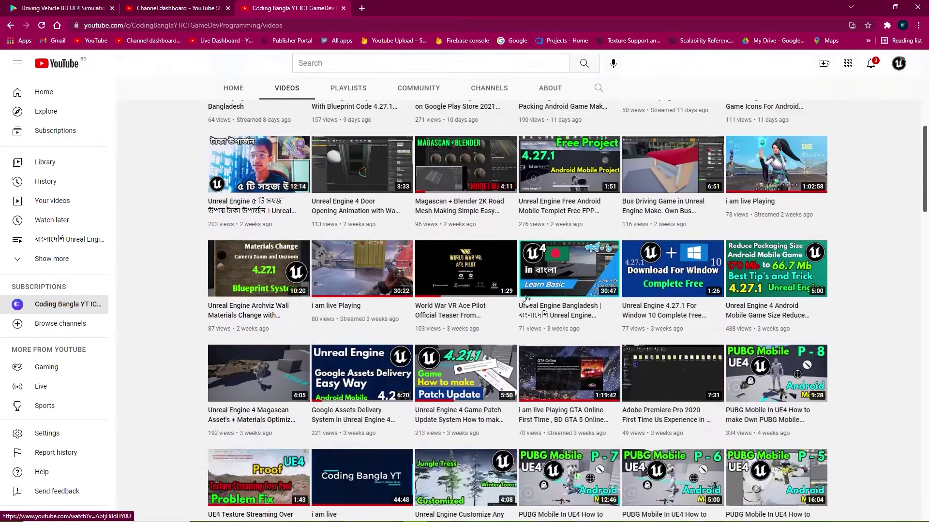
scroll(404, 329, "down", 10)
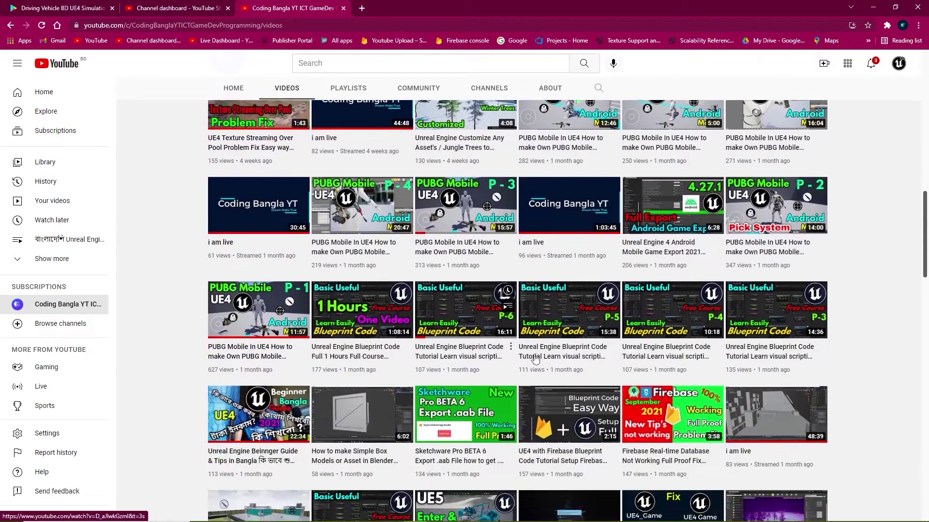
scroll(406, 305, "down", 7)
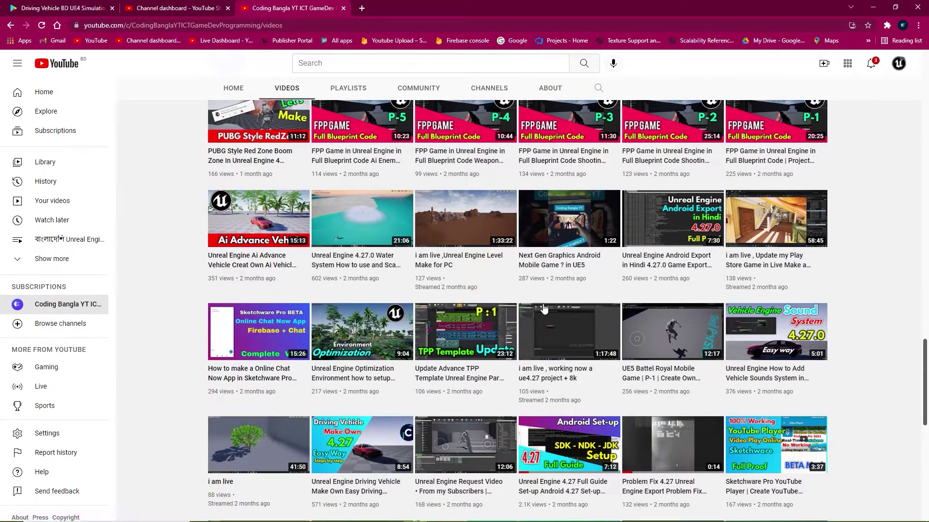
scroll(503, 305, "down", 3)
left_click(870, 9)
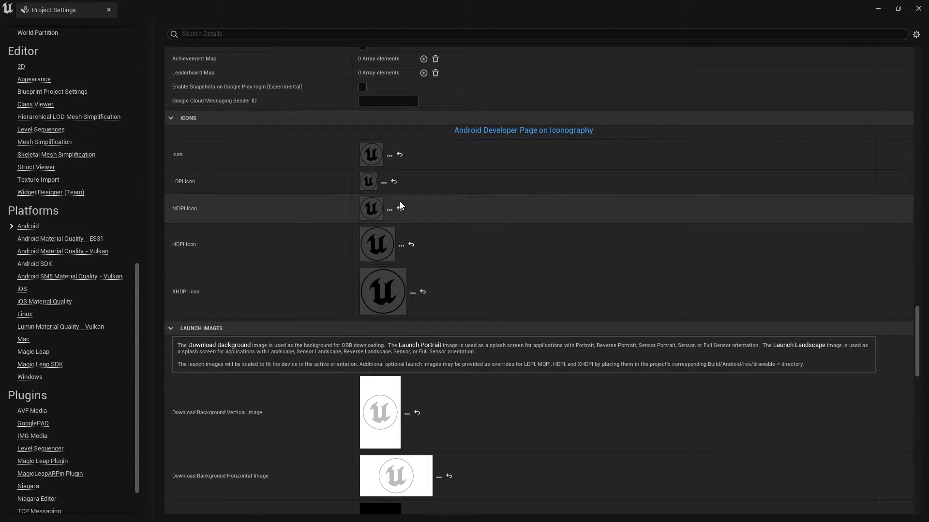
Step: Minimize the project settings, bring up the plugin browser and look through its built-in plugin categories
scroll(71, 214, "down", 2)
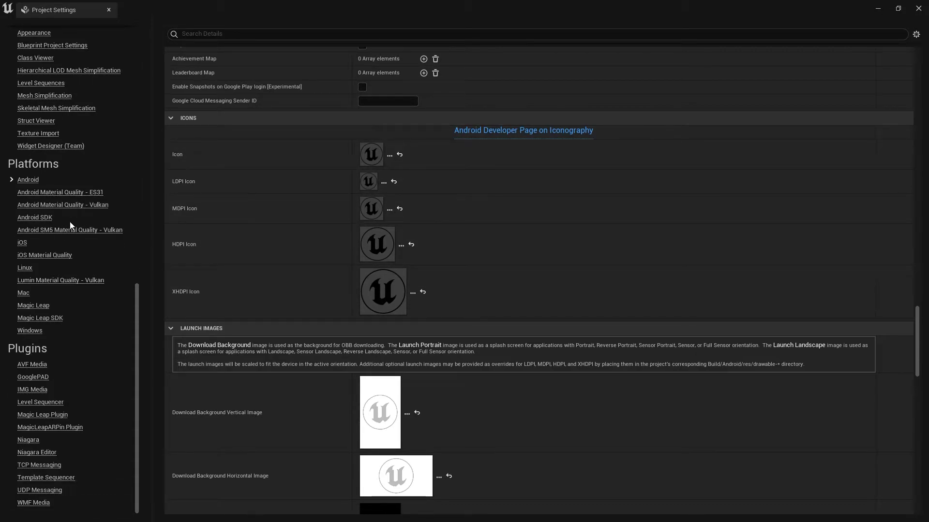
left_click(877, 8)
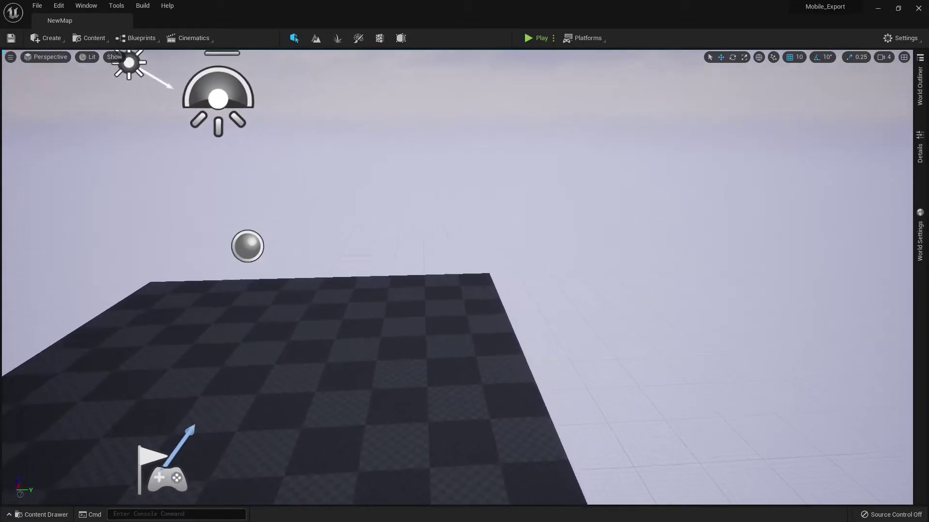
left_click(580, 38)
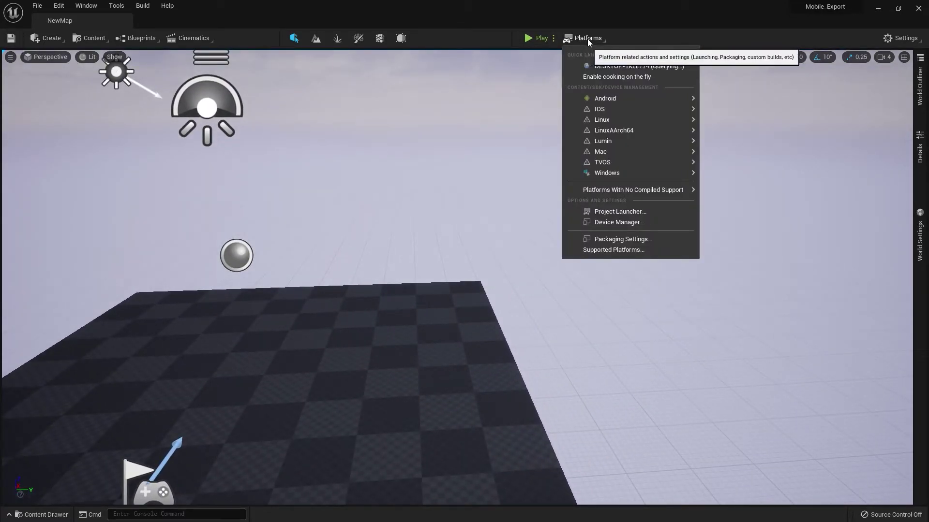
left_click(58, 5)
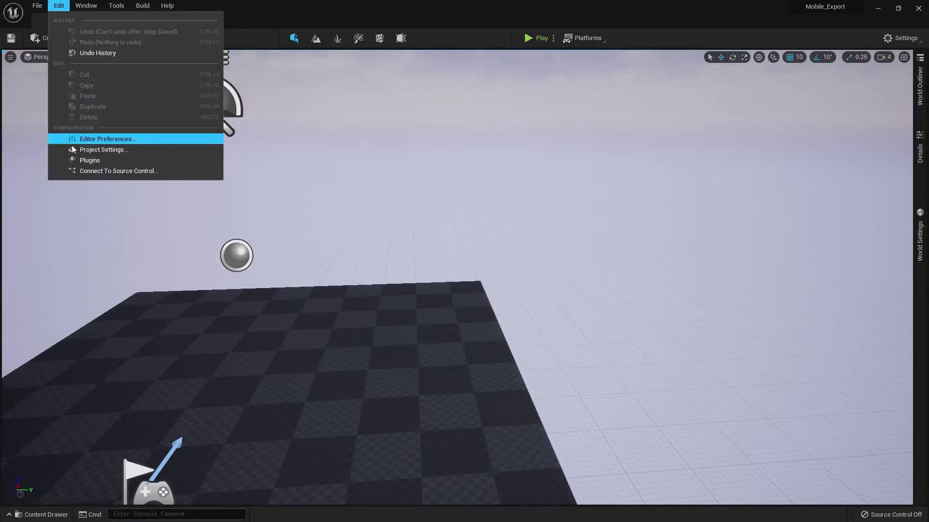
left_click(89, 160)
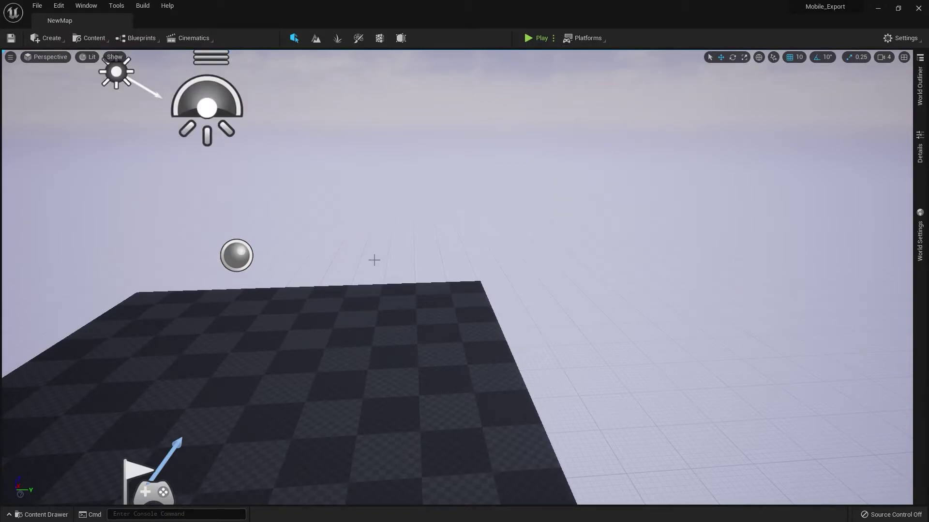
left_click(58, 6)
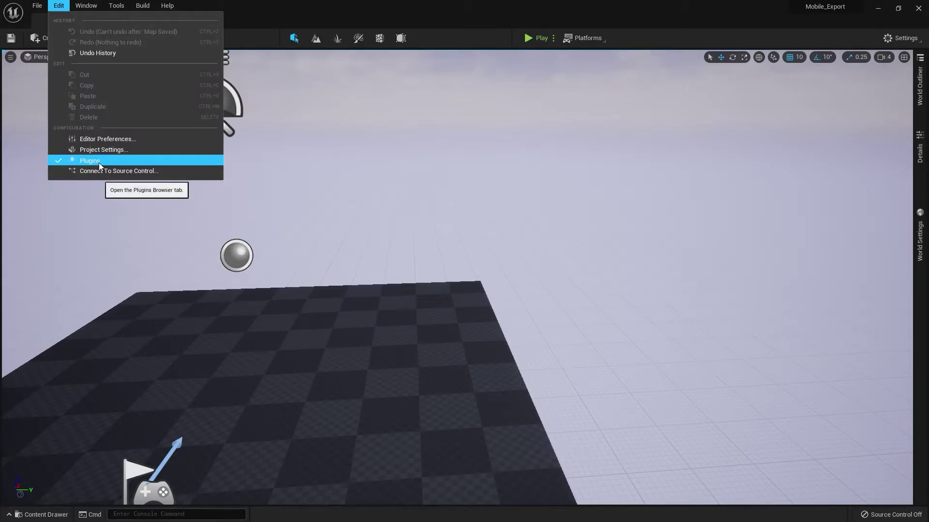
left_click(99, 162)
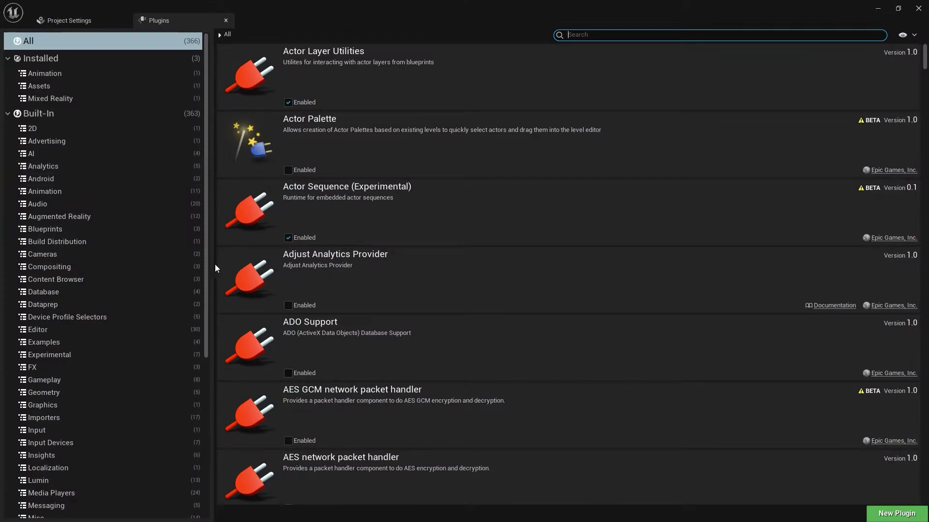
scroll(64, 167, "down", 4)
scroll(65, 167, "down", 2)
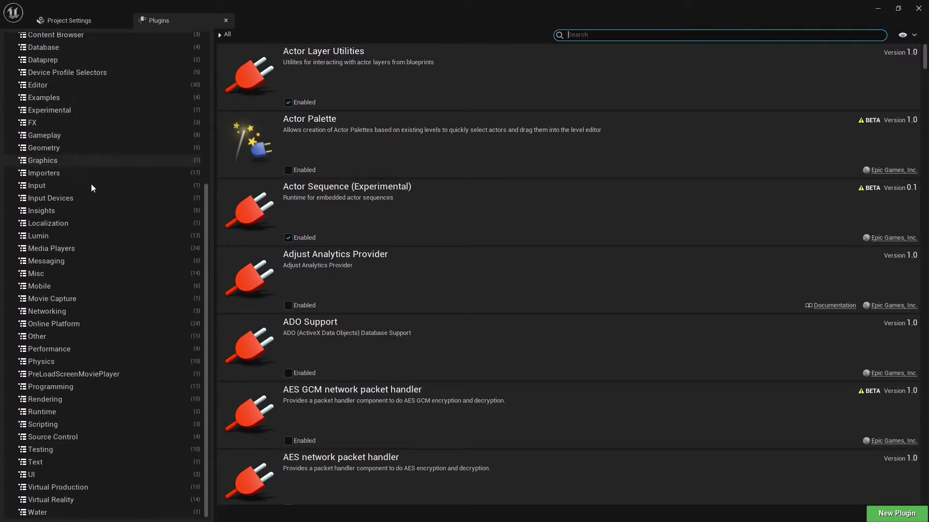
scroll(66, 217, "up", 6)
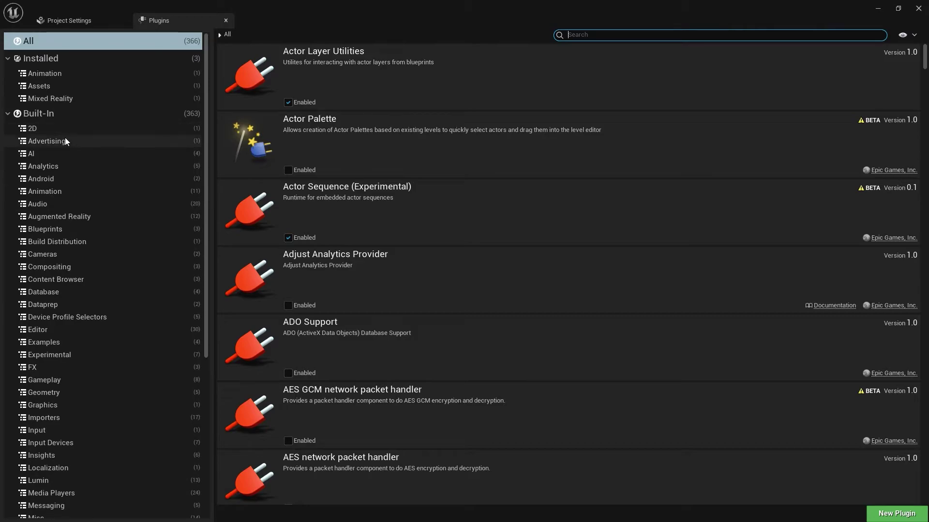
scroll(92, 183, "down", 6)
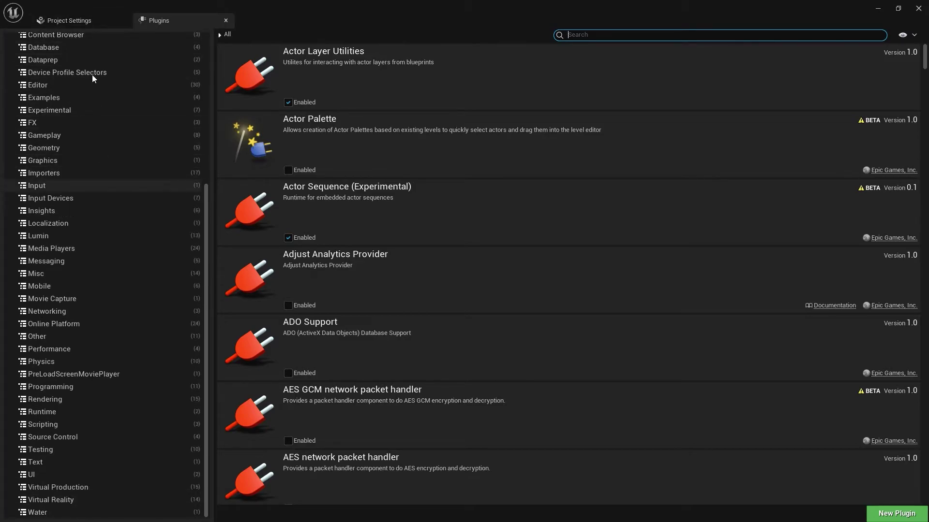
Step: Exclude ASTC and DXT textures from the Android multi texture formats, keeping only ETC2 textures
left_click(68, 21)
scroll(616, 240, "down", 5)
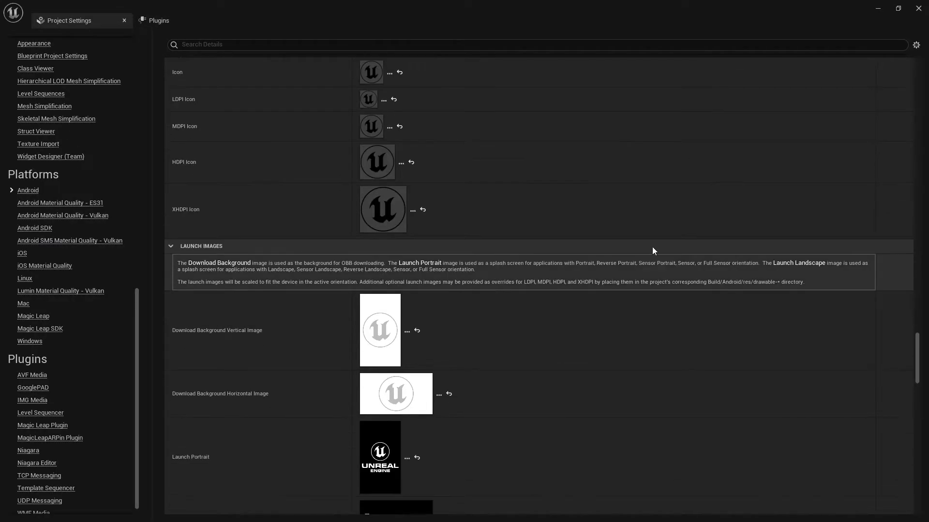
left_click_drag(917, 352, 916, 424)
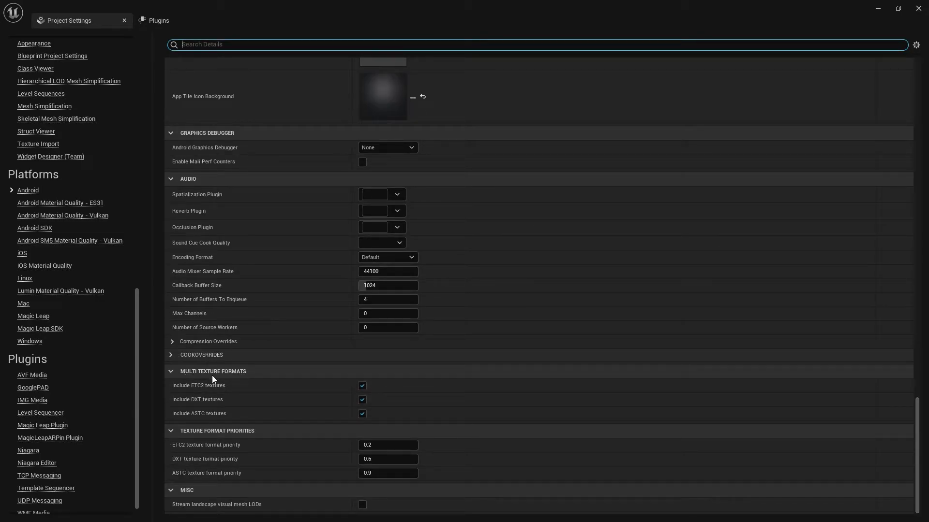
mouse_move(202, 389)
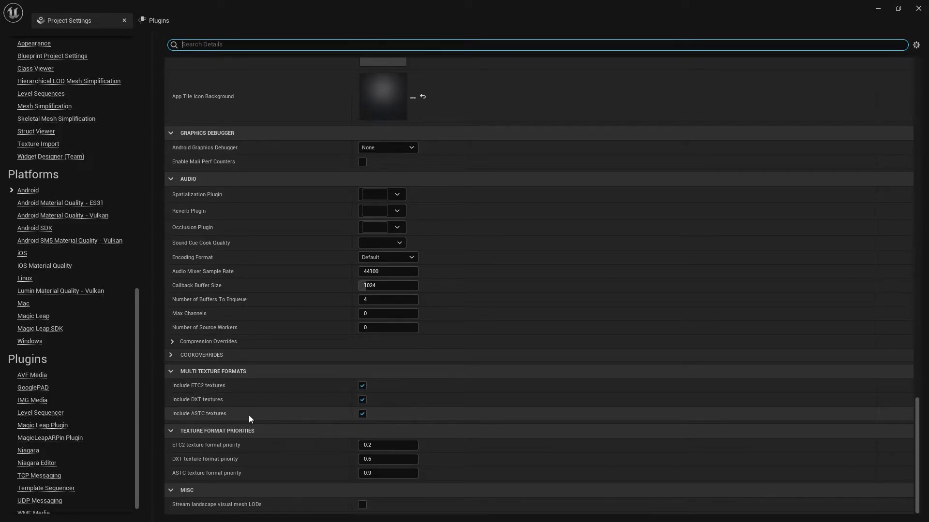
left_click(362, 414)
left_click(363, 399)
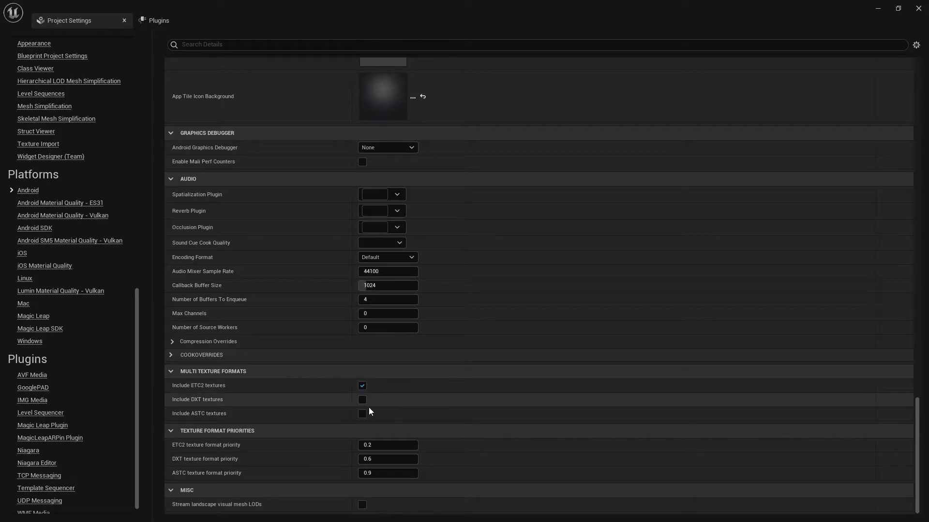
Step: Minimize the project settings, save the current level and set the Android binary configuration to Shipping
left_click(878, 9)
left_click(11, 38)
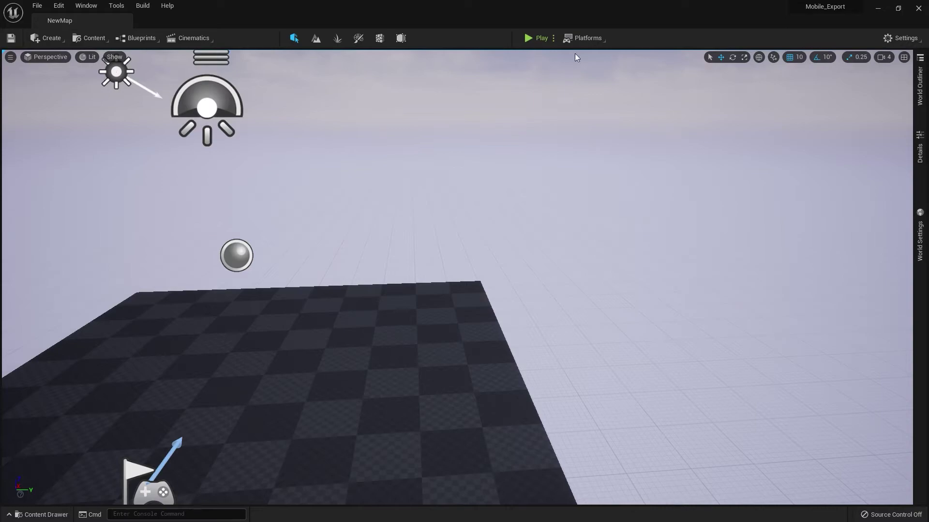
left_click(579, 39)
mouse_move(602, 100)
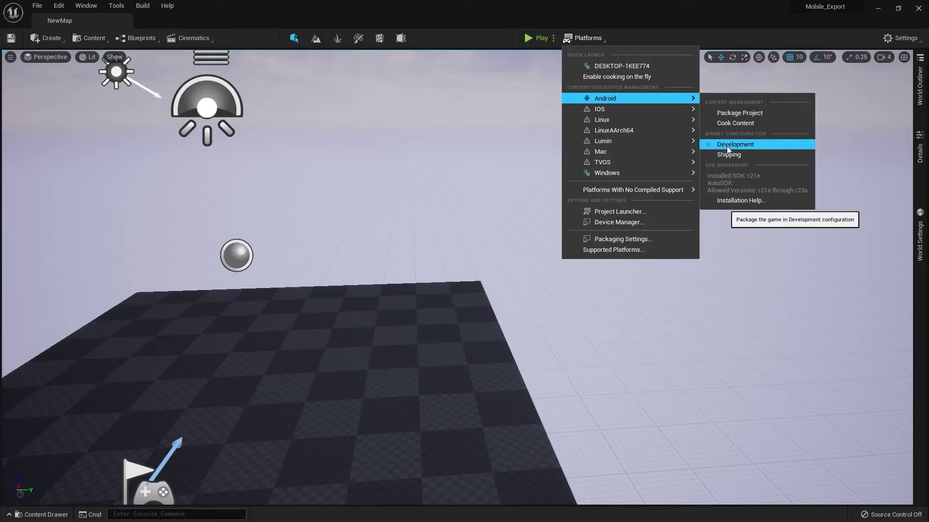
left_click(711, 153)
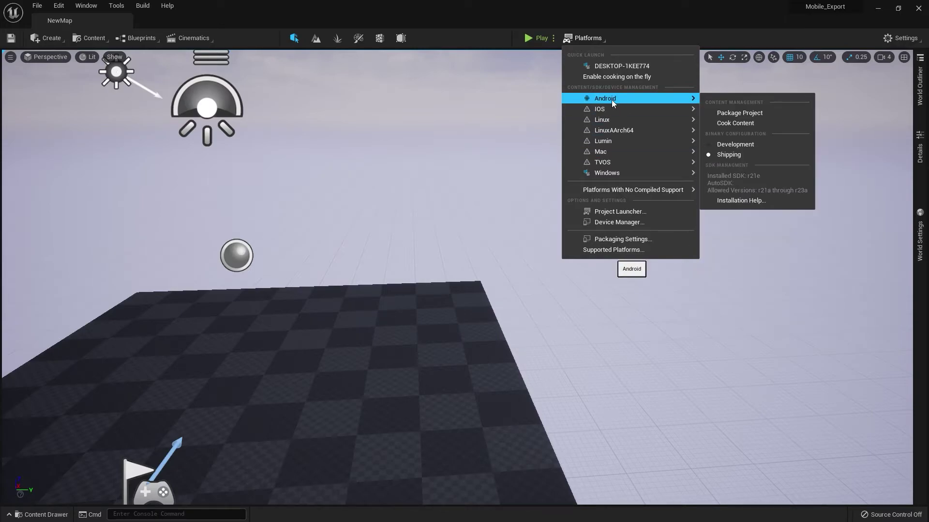
Step: Package the project for Android with the Music folder as the output location
left_click(730, 115)
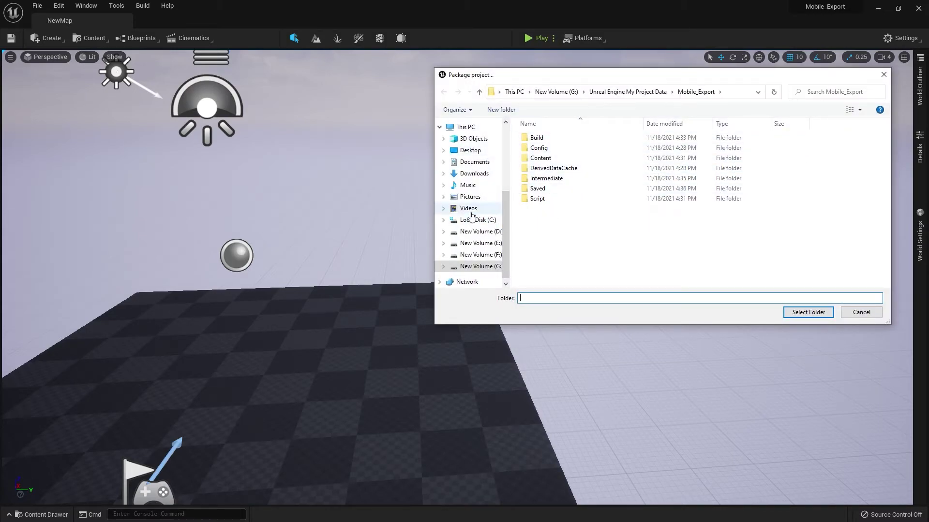
left_click(481, 185)
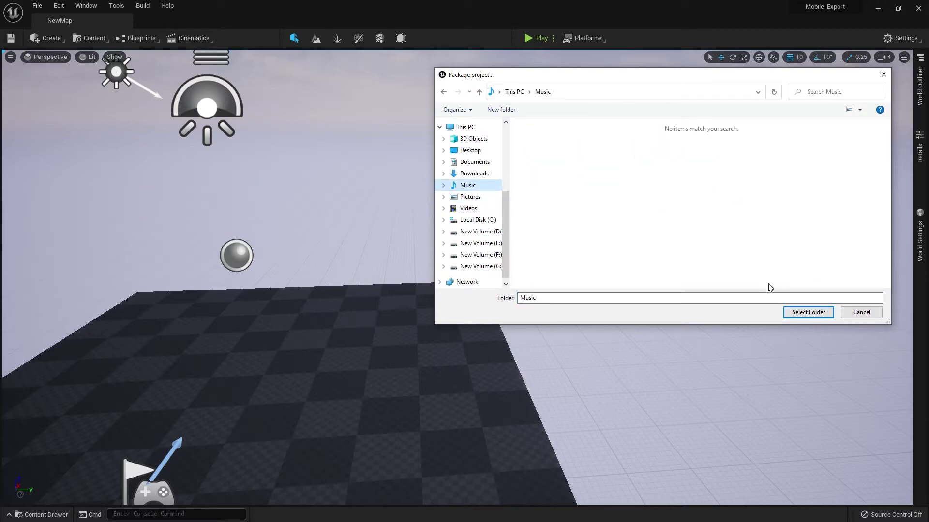
left_click(810, 311)
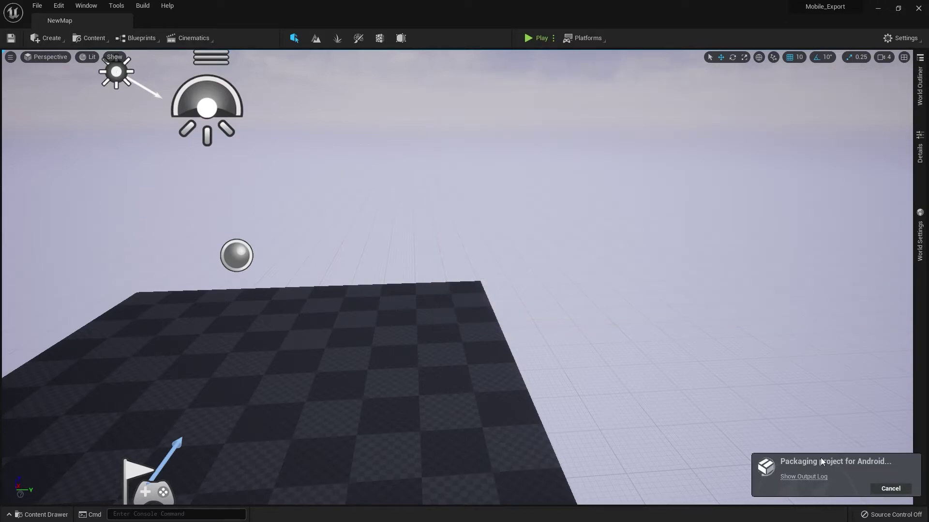
Step: Open the output log of the Android packaging and examine its entries for errors
left_click(798, 477)
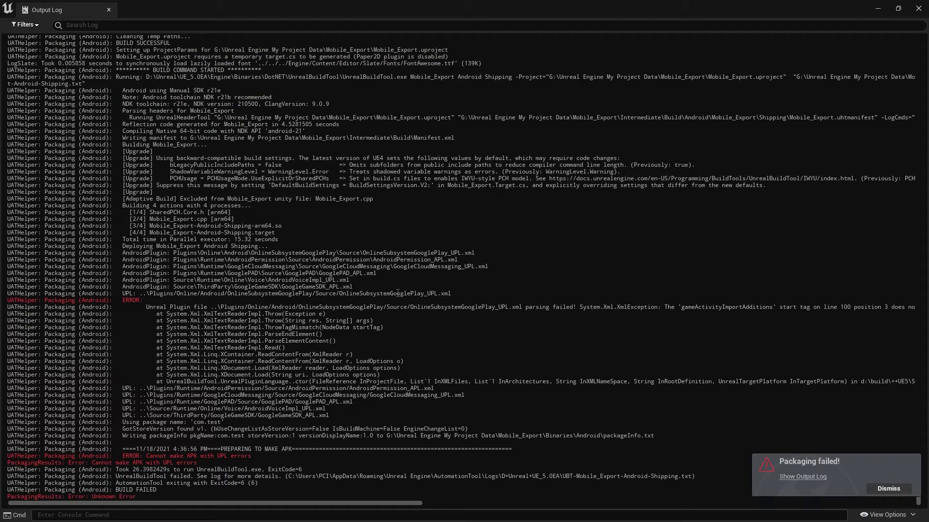
scroll(397, 293, "up", 15)
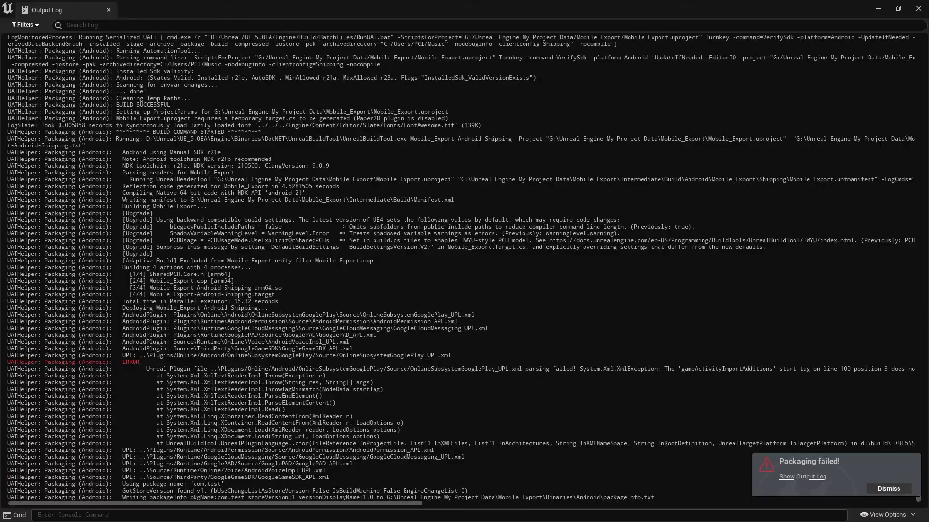
scroll(291, 277, "up", 15)
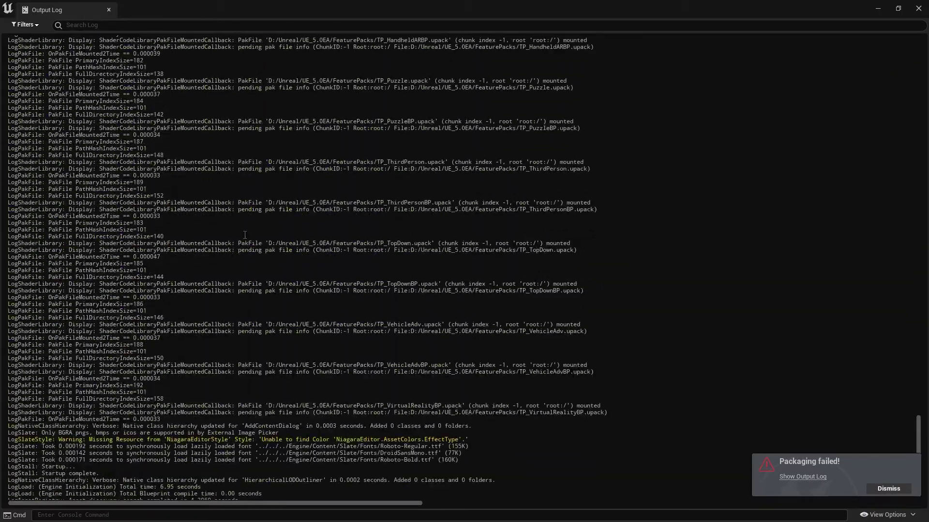
left_click_drag(925, 414, 886, 32)
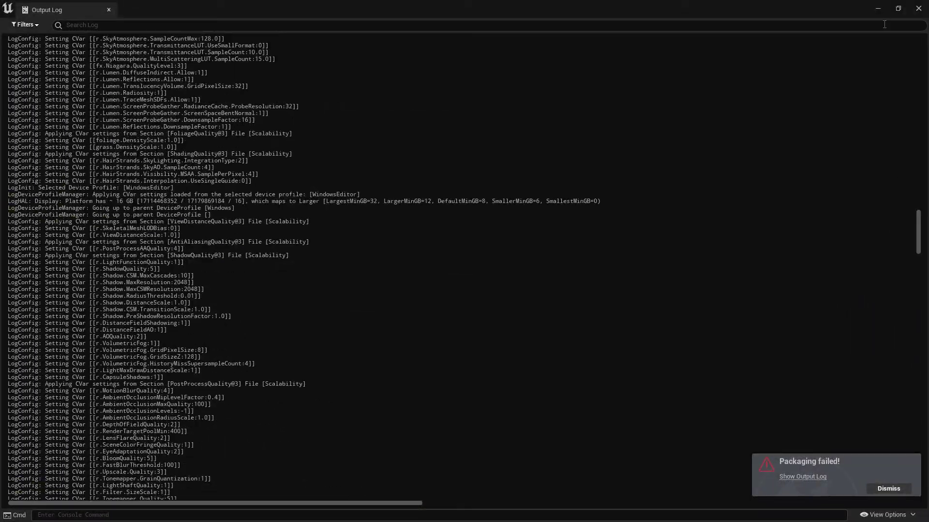
Step: Minimize the output log and open the project's plugin list
left_click(877, 9)
left_click(52, 6)
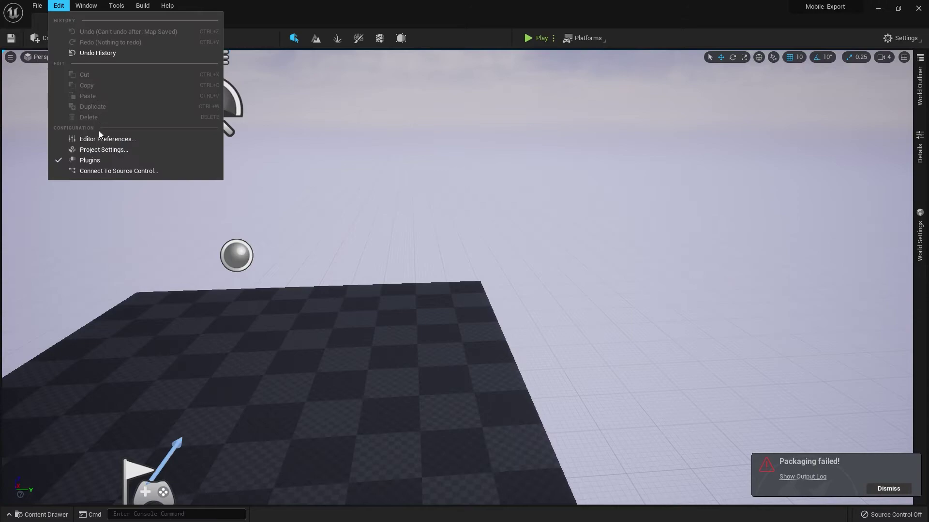
left_click_drag(373, 104, 109, 54)
left_click(89, 37)
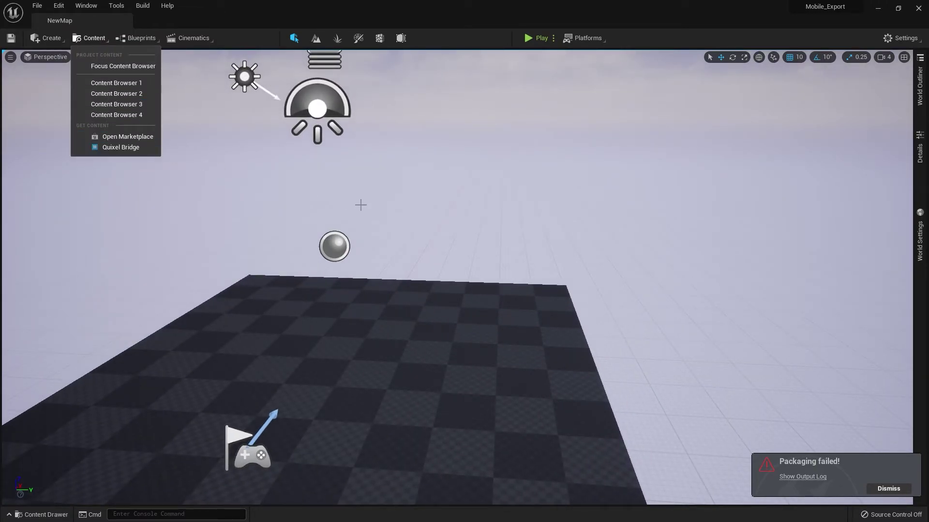
left_click_drag(353, 203, 508, 228)
left_click(58, 6)
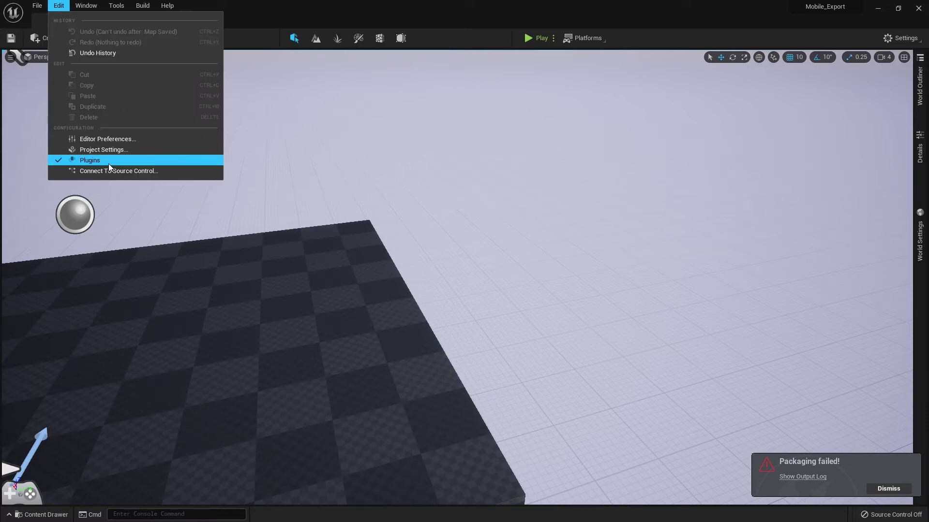
left_click(102, 159)
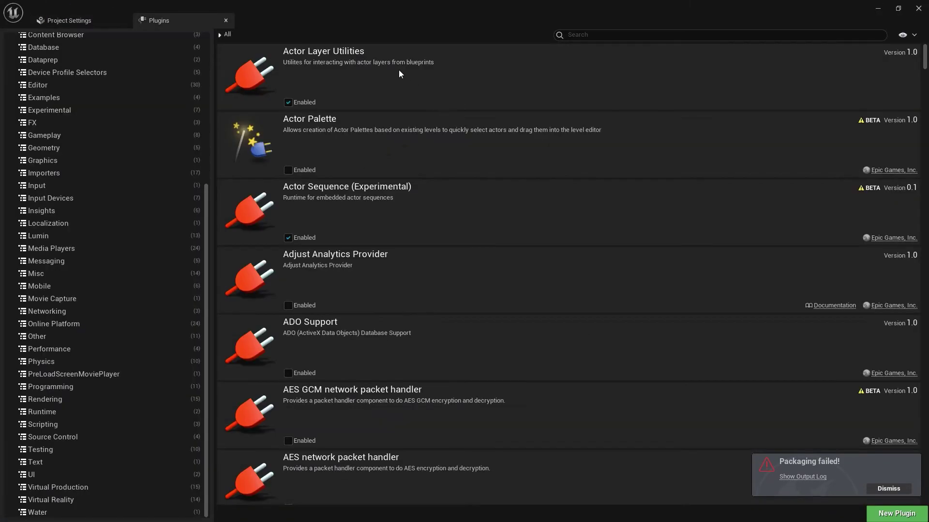
Step: Find the Bridge plugin by searching for "bri", disable it and restart the editor to apply the change
left_click(580, 33)
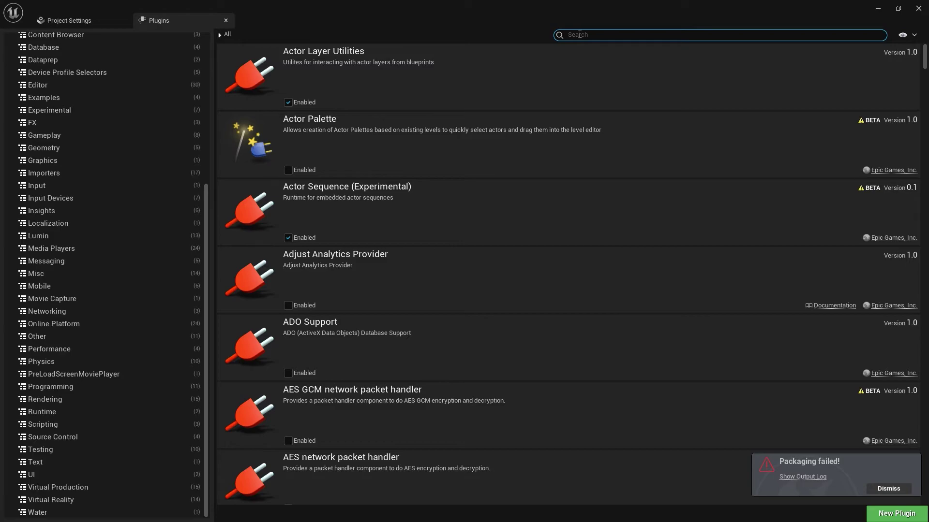
type("bri")
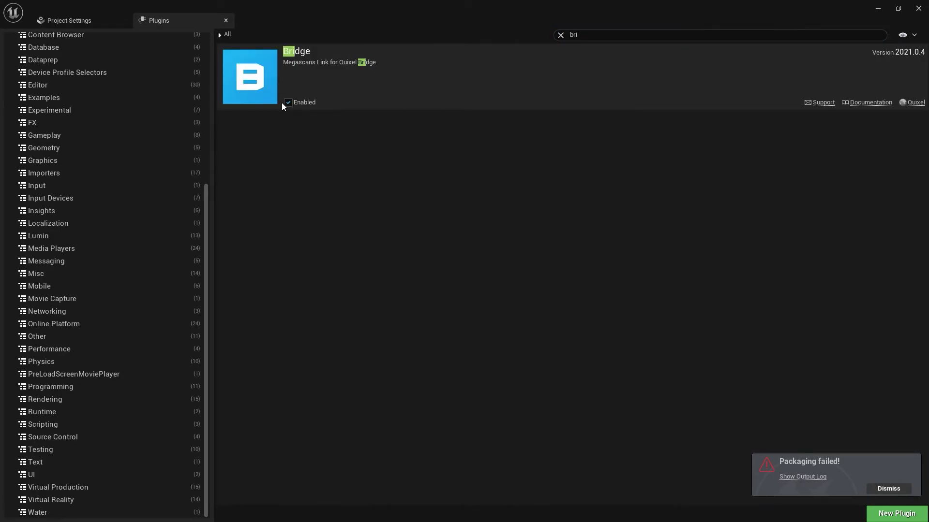
left_click(288, 102)
left_click(888, 489)
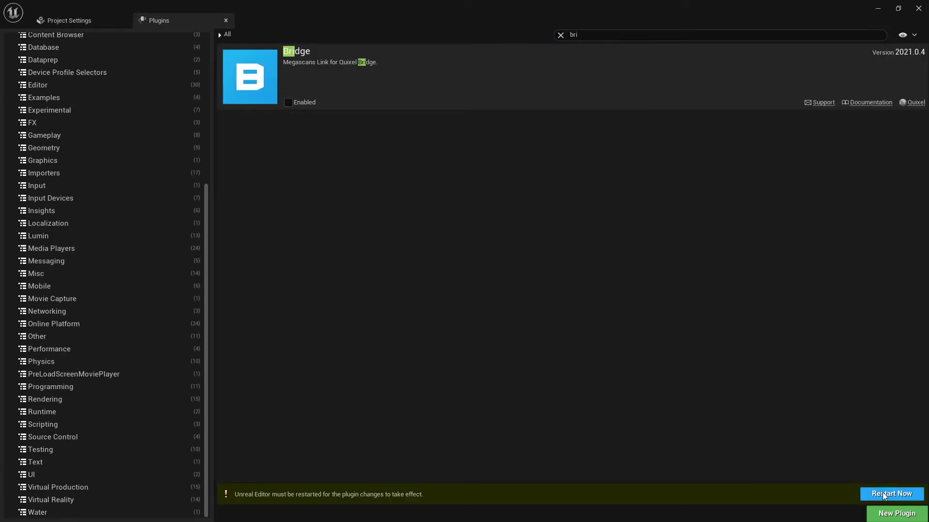
left_click(881, 493)
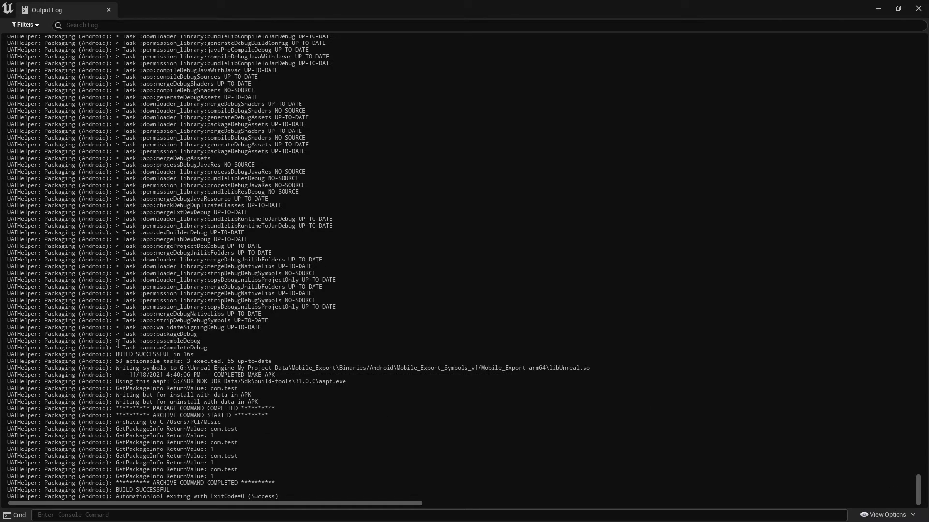
Step: Examine the Android packaging log from the APK preparation and Gradle tasks through the final build and archive entries
left_click_drag(135, 344, 238, 430)
left_click(782, 440)
left_click_drag(918, 490, 532, 241)
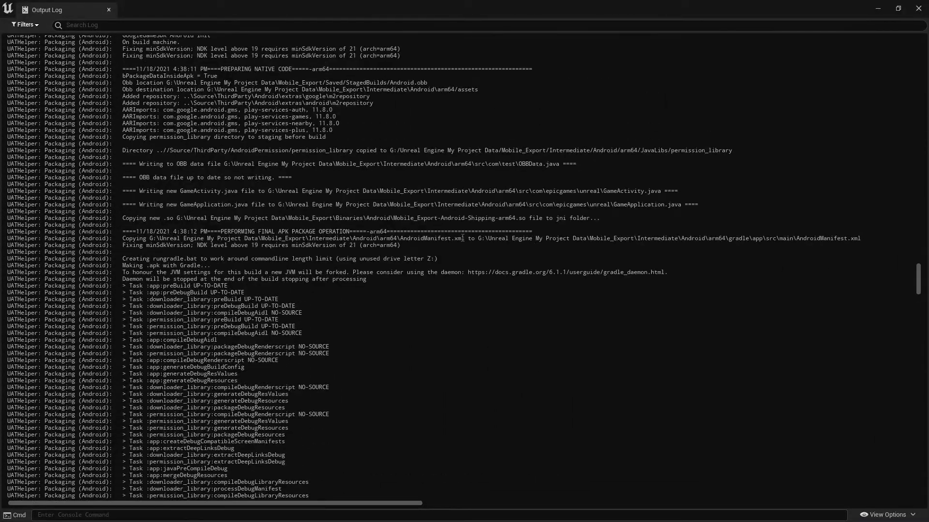
left_click_drag(130, 279, 285, 400)
scroll(281, 371, "down", 2)
scroll(281, 370, "down", 1)
left_click(281, 371)
left_click_drag(919, 279, 912, 491)
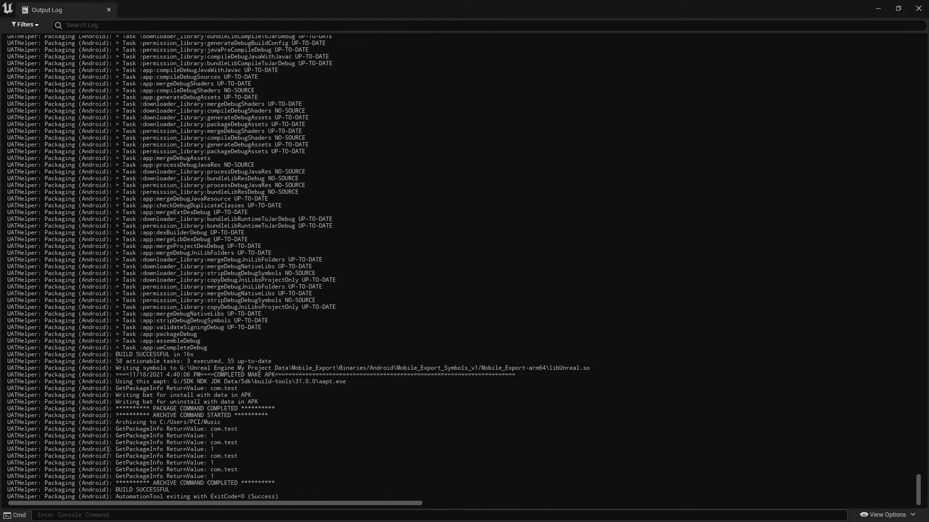
left_click_drag(119, 484, 174, 490)
Step: Switch to File Explorer and open the packaged Android folder inside Music
key("super")
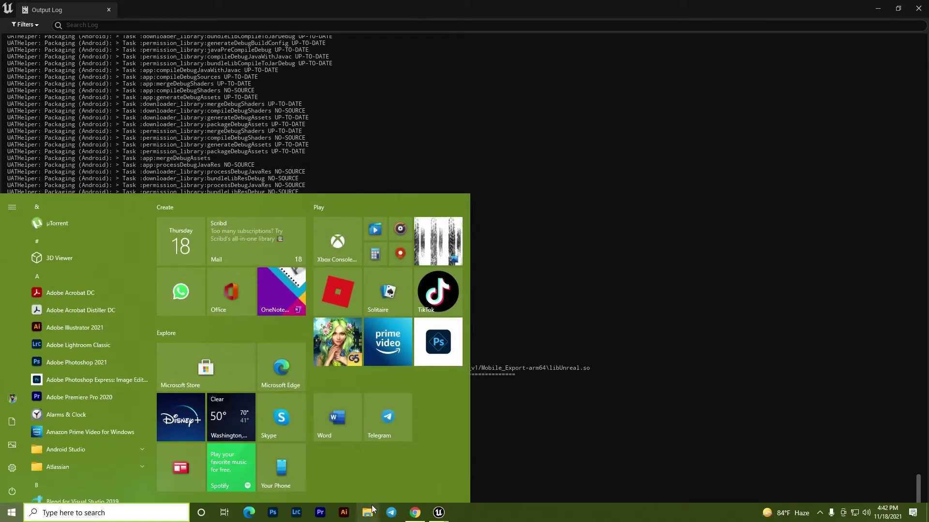
key("super+e")
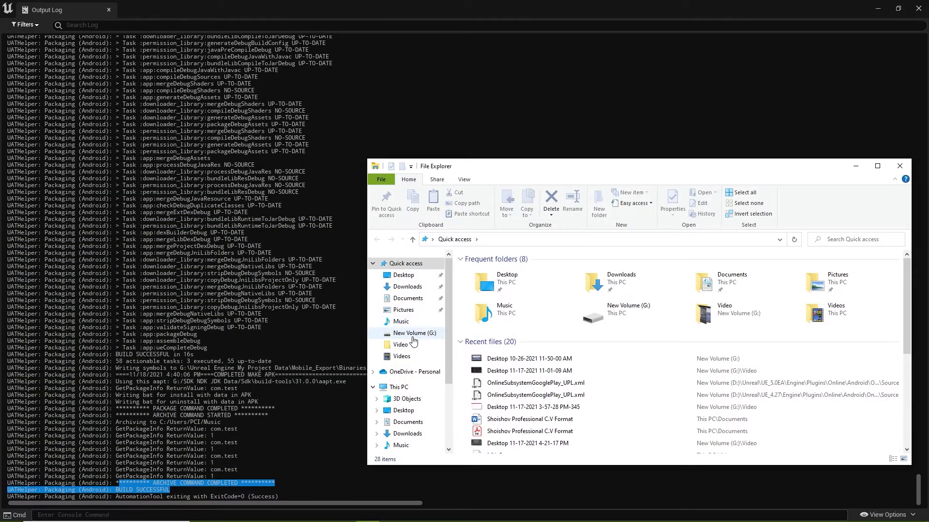
left_click(415, 310)
left_click(400, 321)
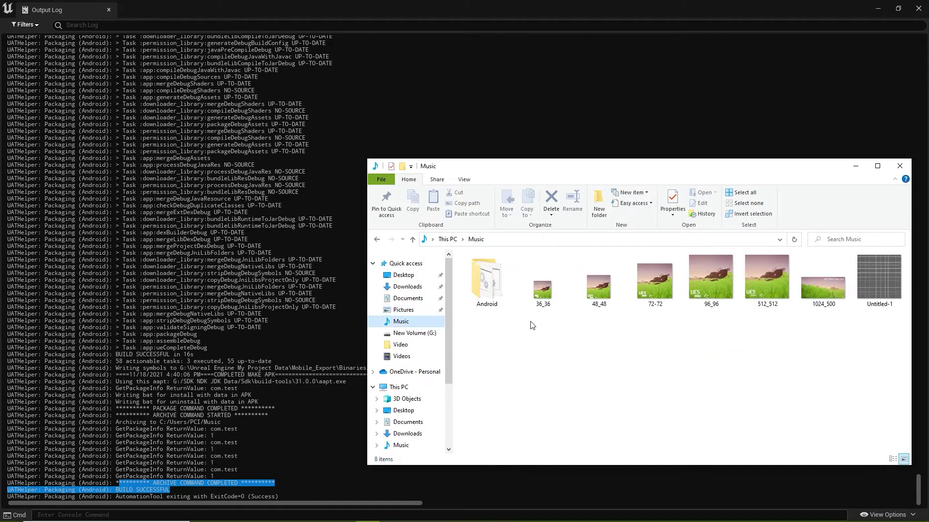
left_click(499, 300)
double_click(498, 300)
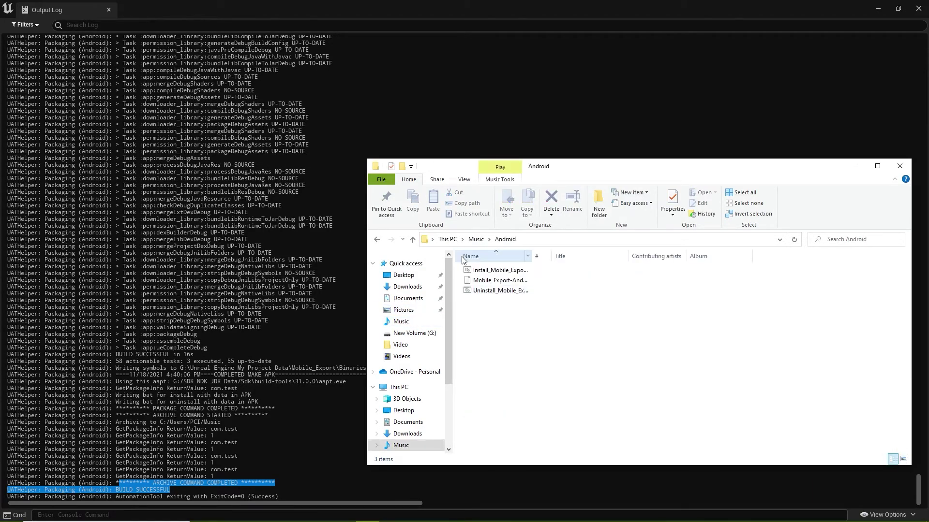
Step: Check the file size of Mobile_Export-Android-Shipping-arm64.apk in its properties, and close them
left_click(500, 282)
right_click(501, 285)
left_click(535, 496)
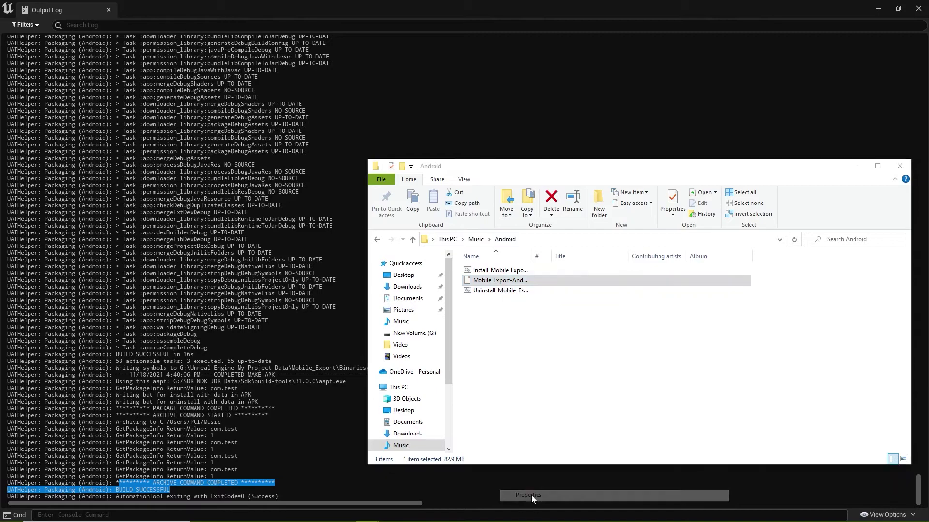
left_click_drag(563, 382, 547, 381)
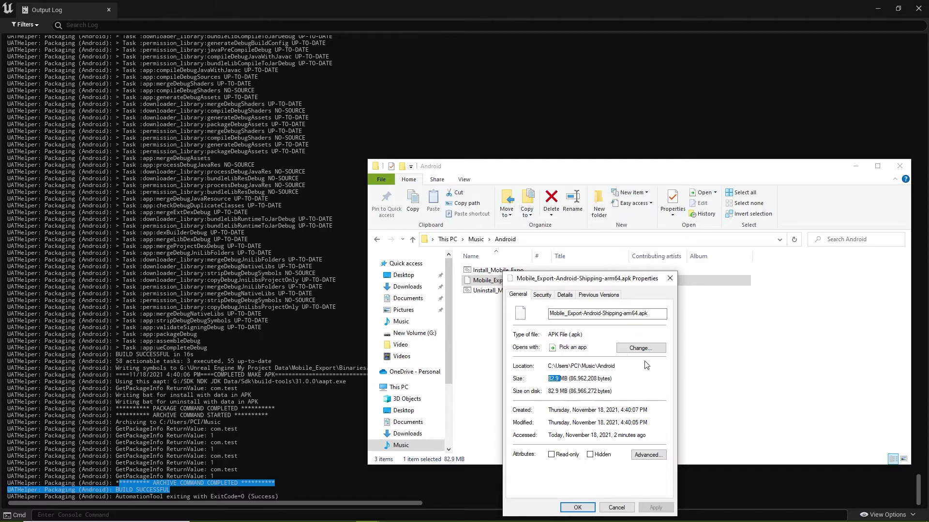
left_click_drag(581, 278, 733, 148)
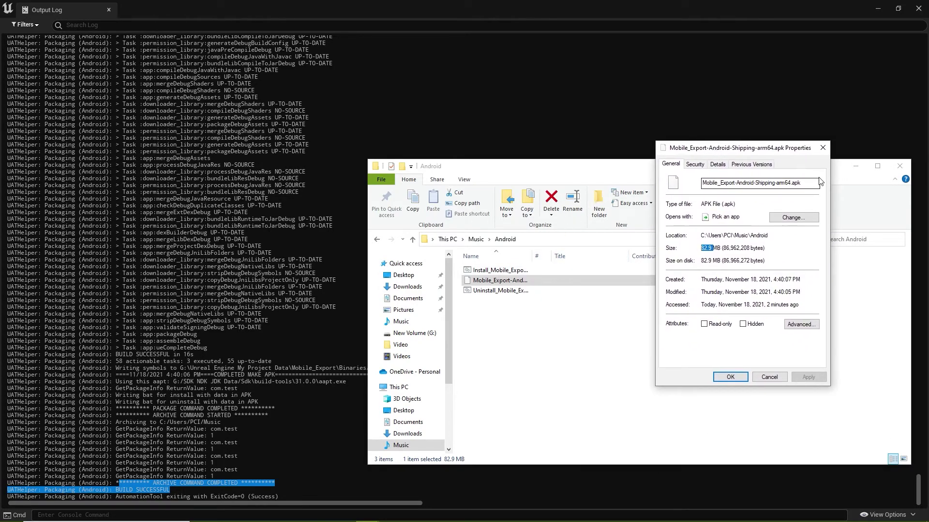
left_click(823, 148)
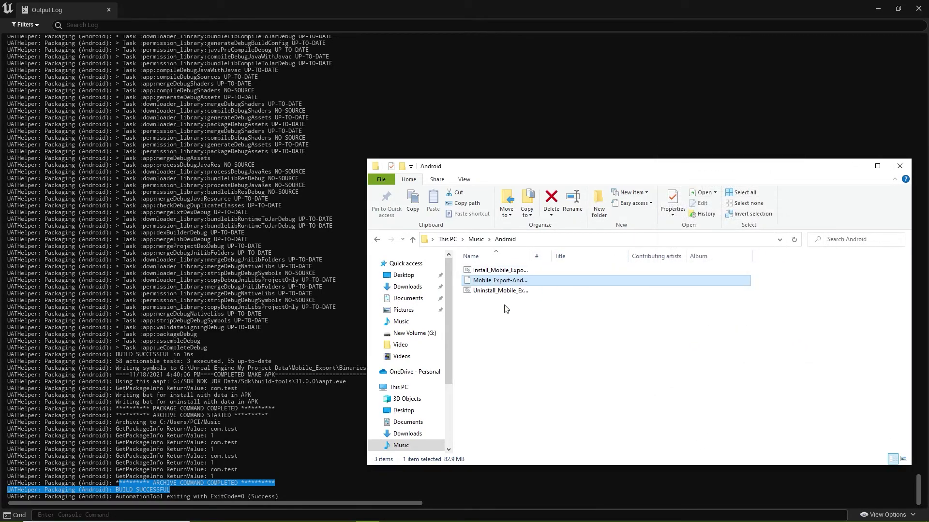
Step: Minimize the Android folder window to return to the output log
right_click(494, 280)
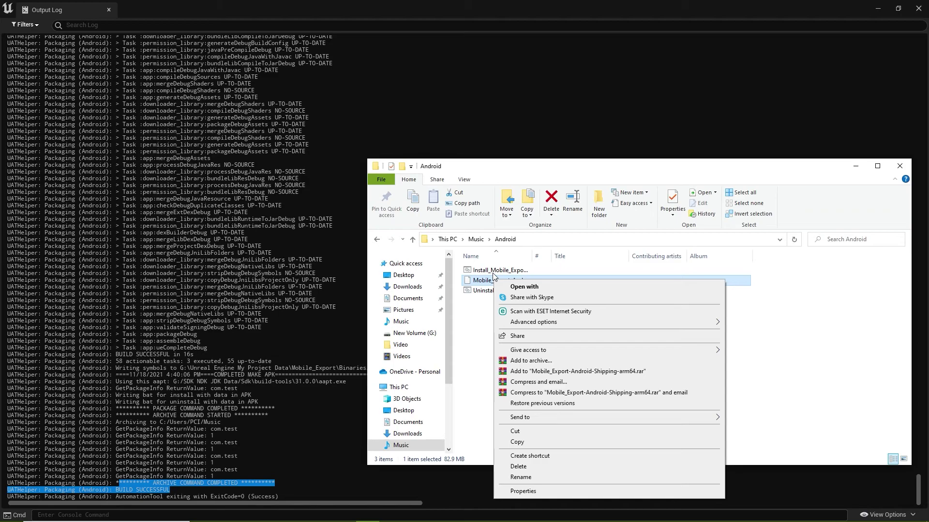
left_click(765, 351)
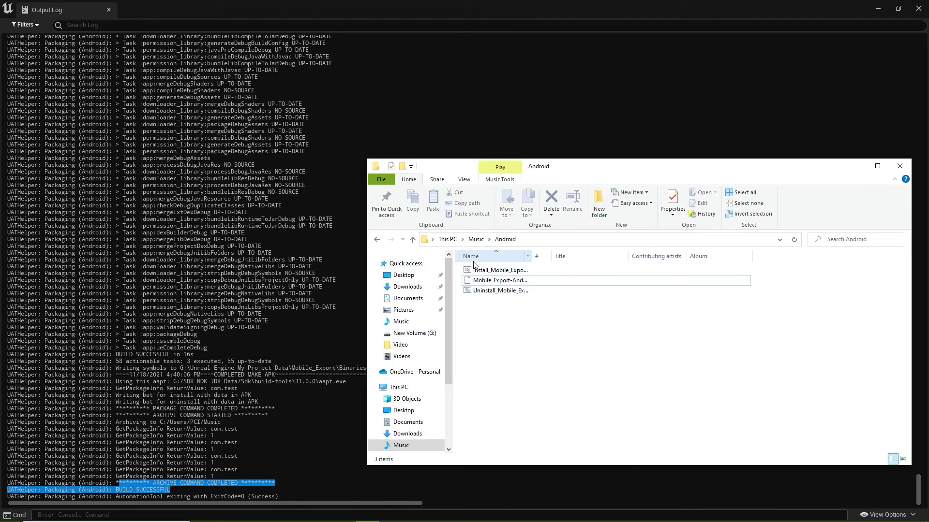
left_click(856, 166)
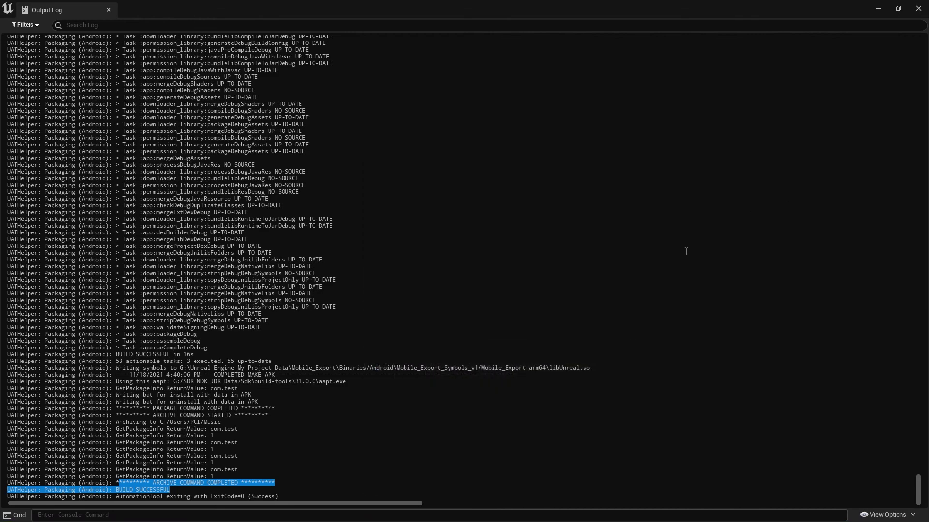